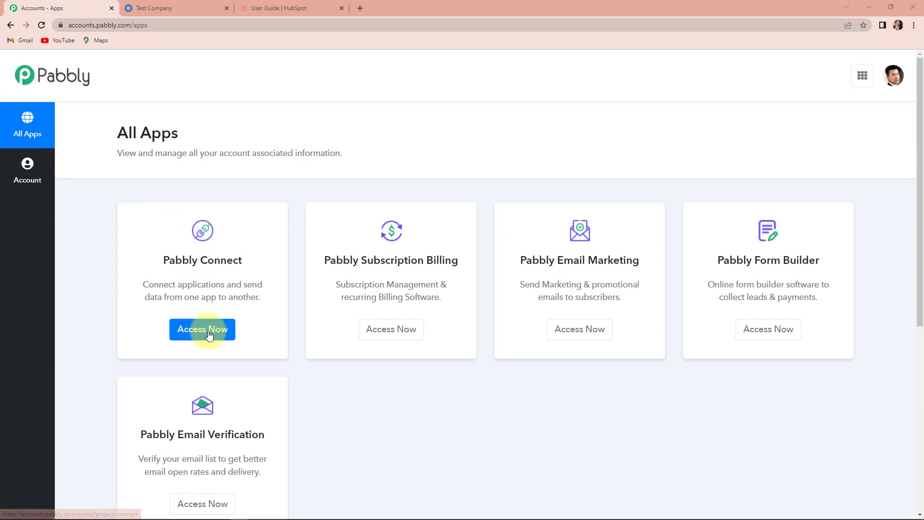
Open Pabbly Connect and create the workflow 'Create Hubspot contacts from new simPRO individual customers'.
click(205, 329)
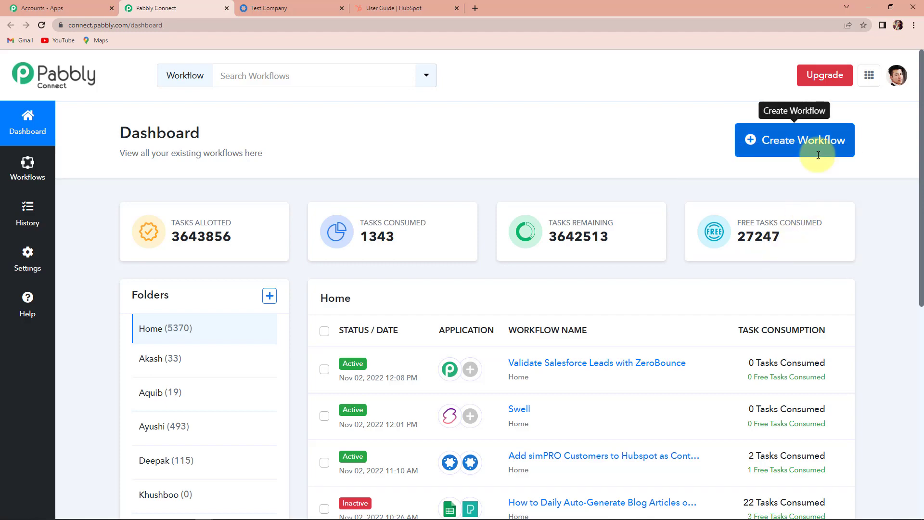
click(793, 143)
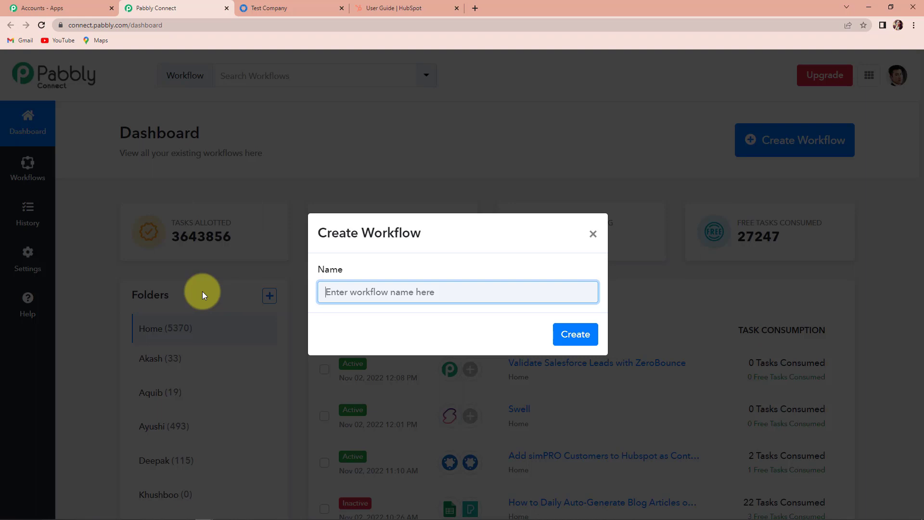
text(Create Hubspot contacts from new simPRO individual customers)
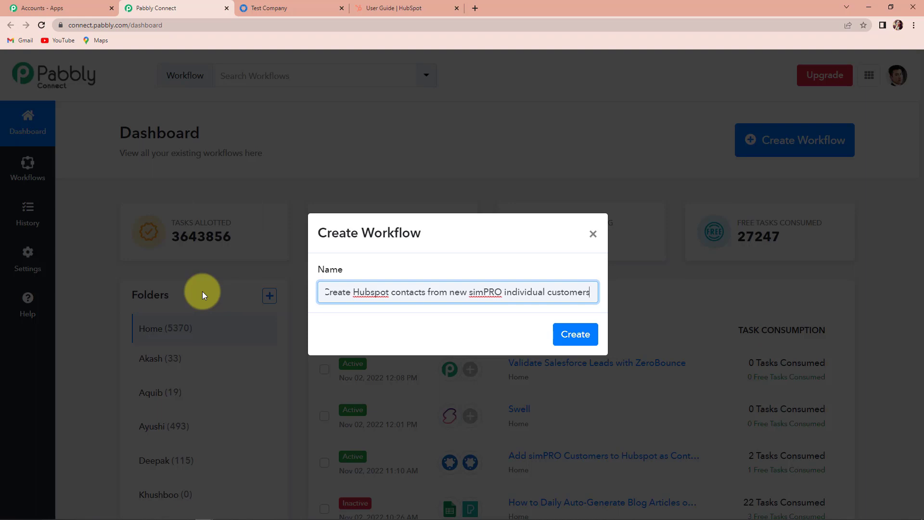
click(575, 334)
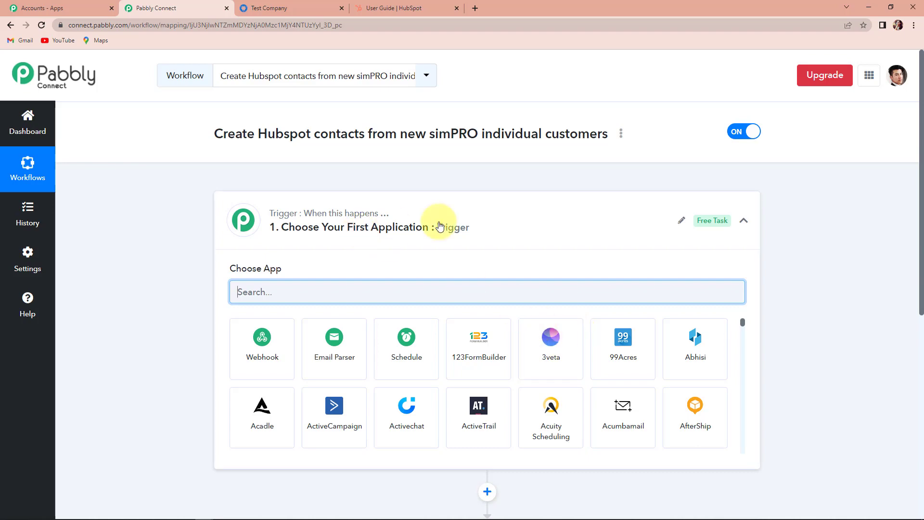
Set the trigger app to simPRO with the New Individual Customer event.
scroll(452, 289, down, 4)
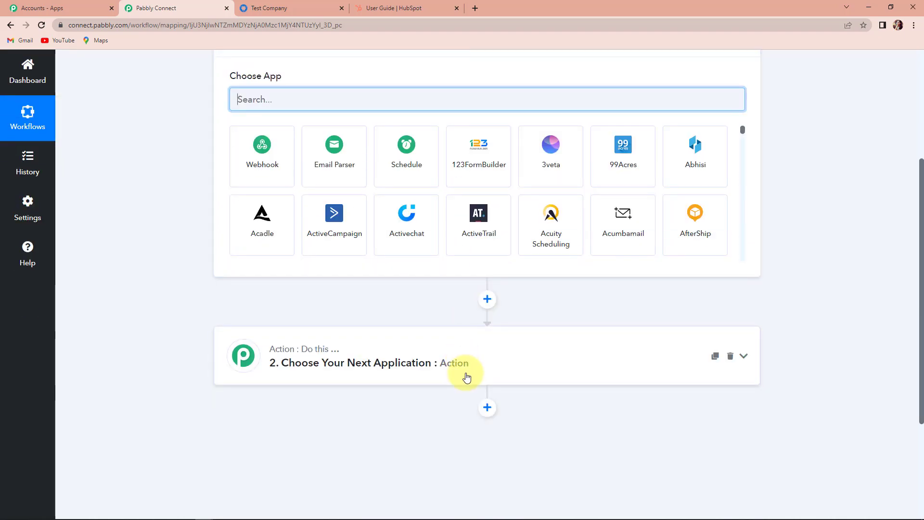
scroll(466, 373, up, 2)
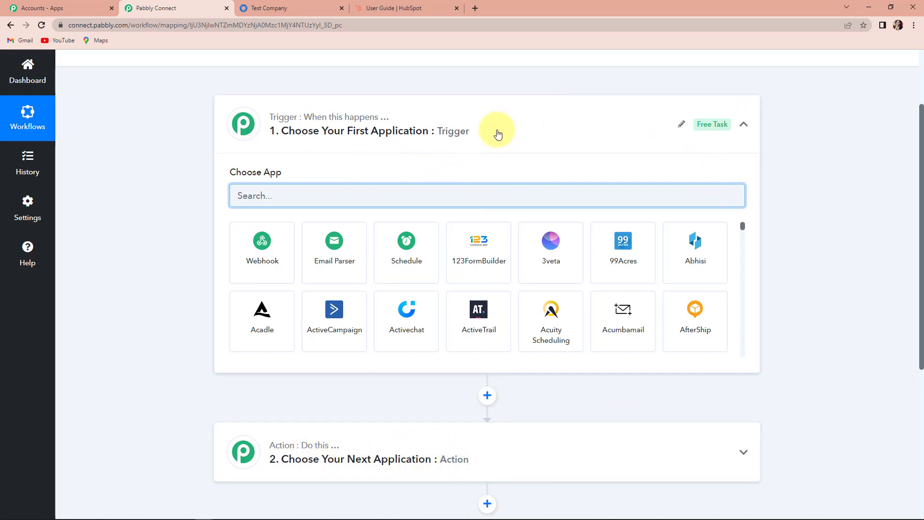
text(simp)
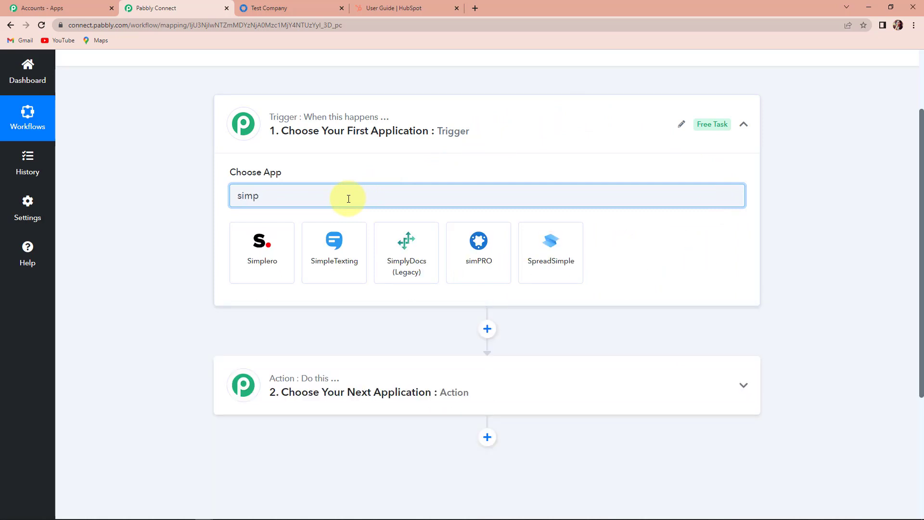
click(466, 253)
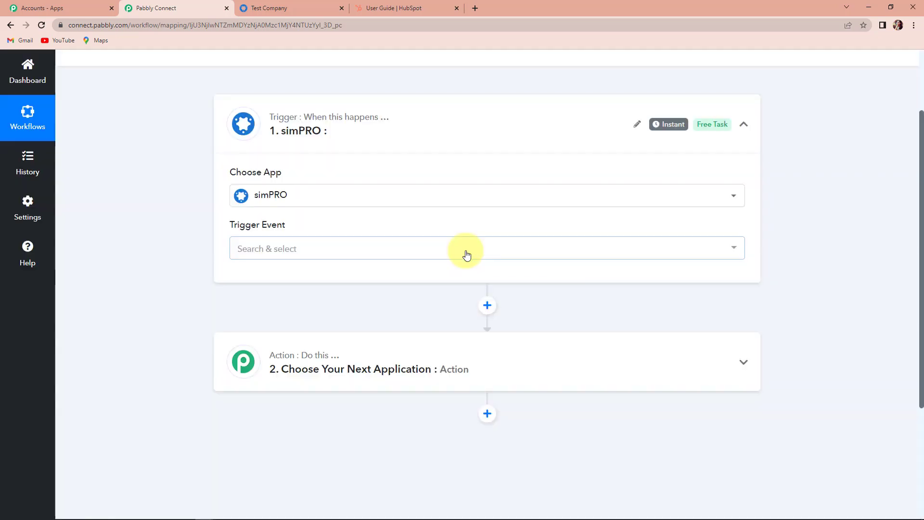
mouse_move(268, 232)
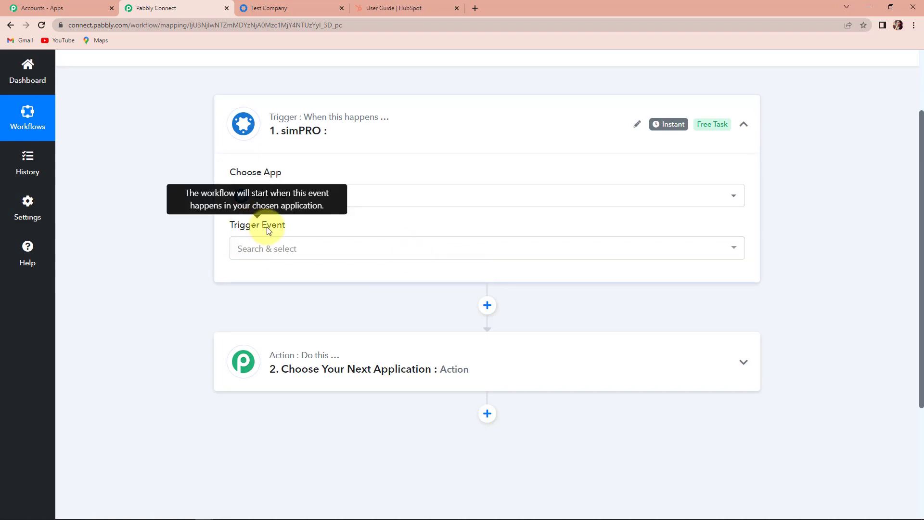
click(267, 249)
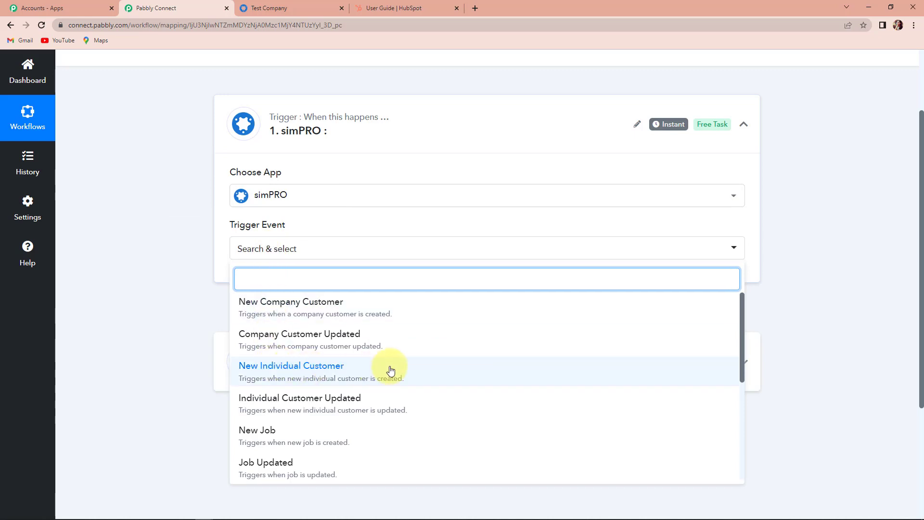
click(334, 371)
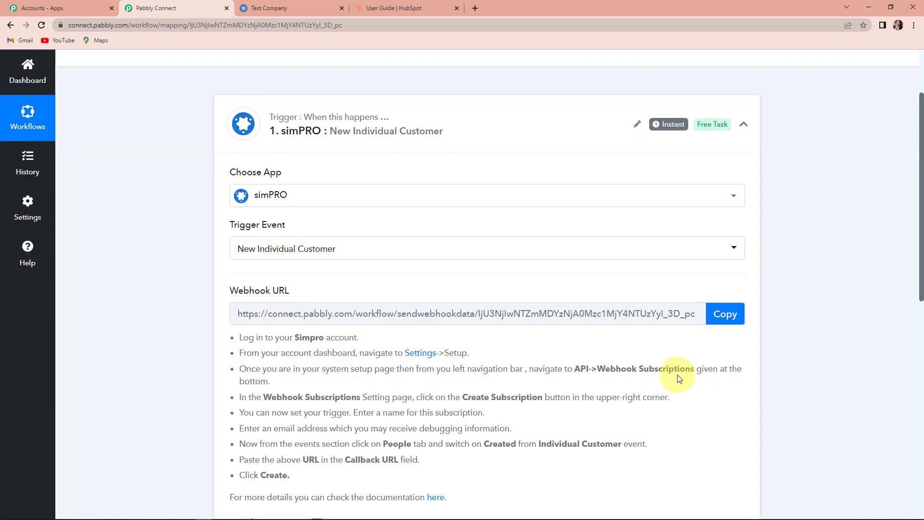
Copy the trigger's webhook URL and switch to the simPRO Test Company tab.
scroll(677, 375, down, 1)
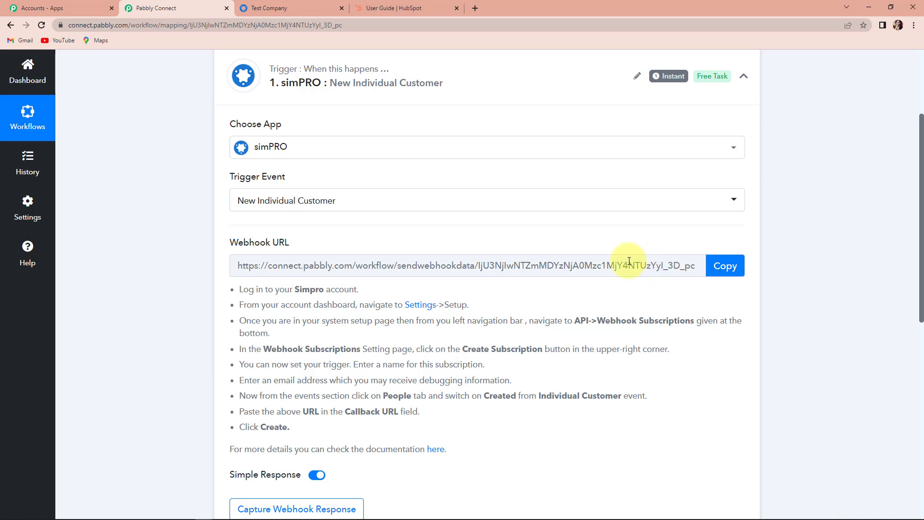
click(726, 265)
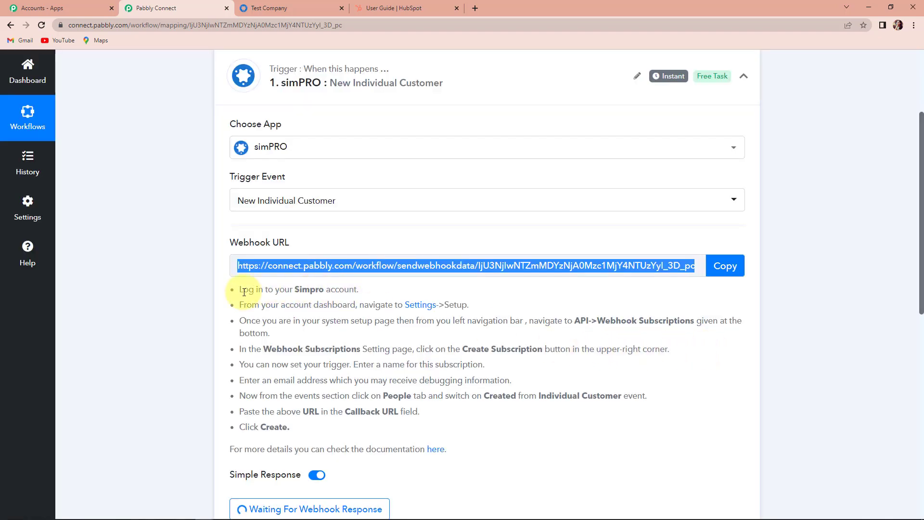
drag(238, 289, 285, 423)
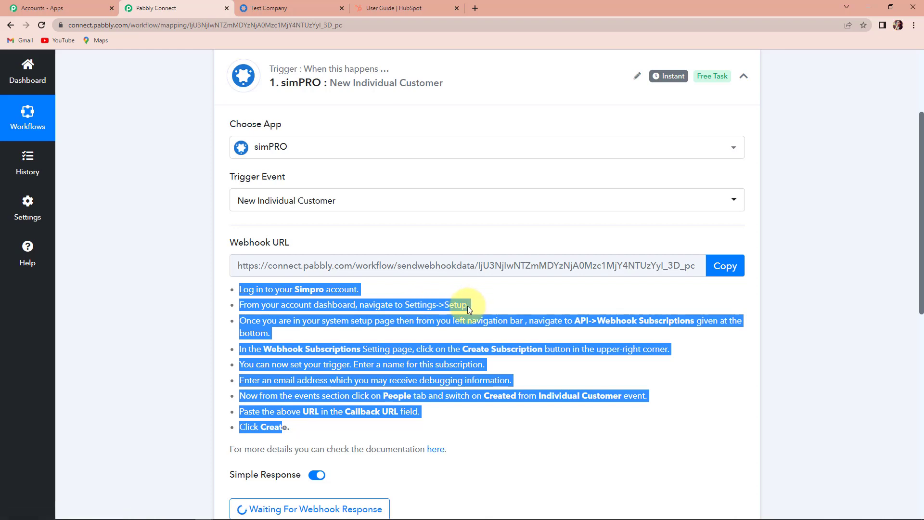
click(294, 5)
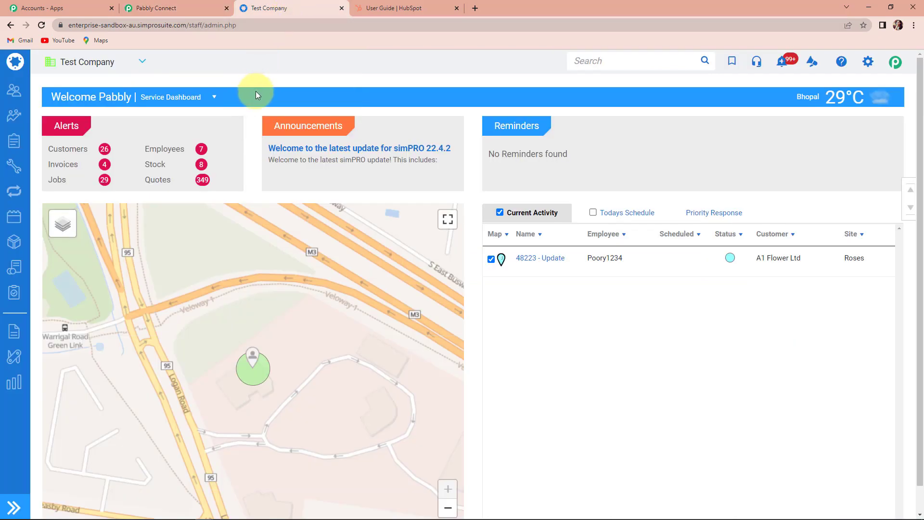
Go to simPRO Setup > API > Webhook Subscriptions and start a new subscription.
click(868, 62)
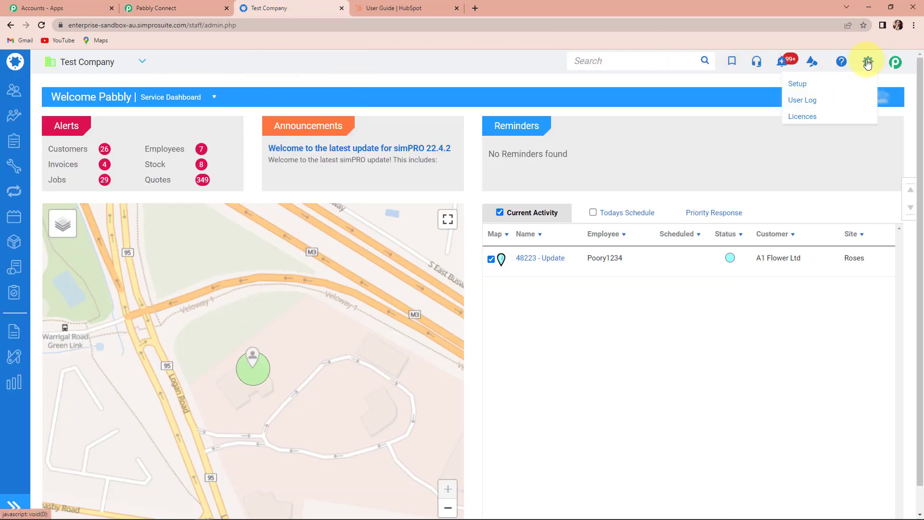
click(797, 85)
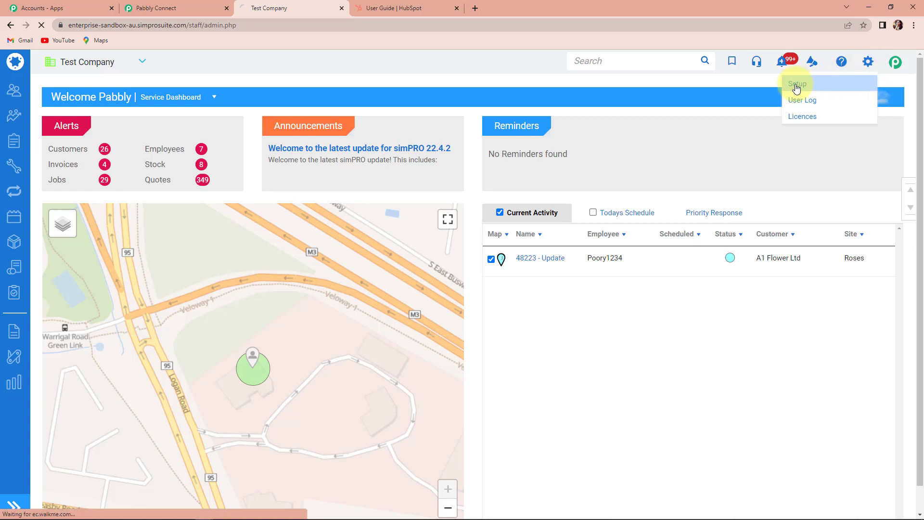
scroll(131, 412, down, 3)
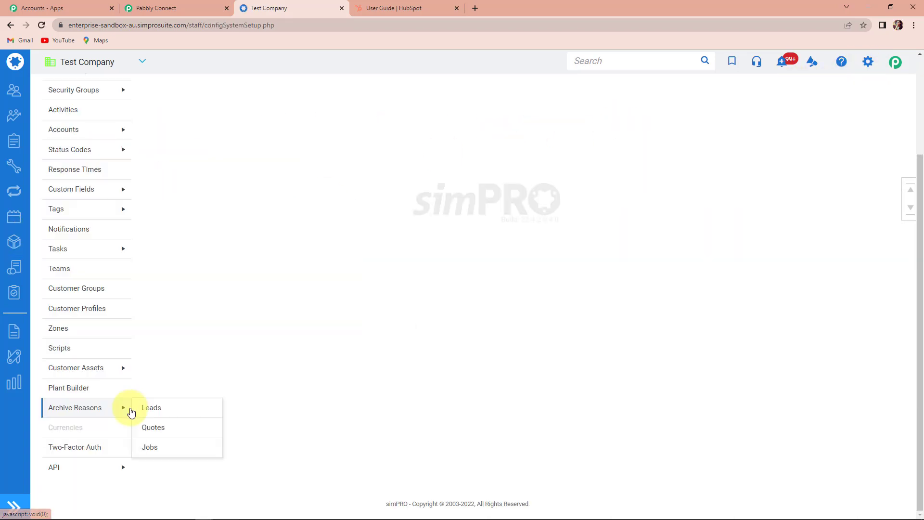
mouse_move(73, 474)
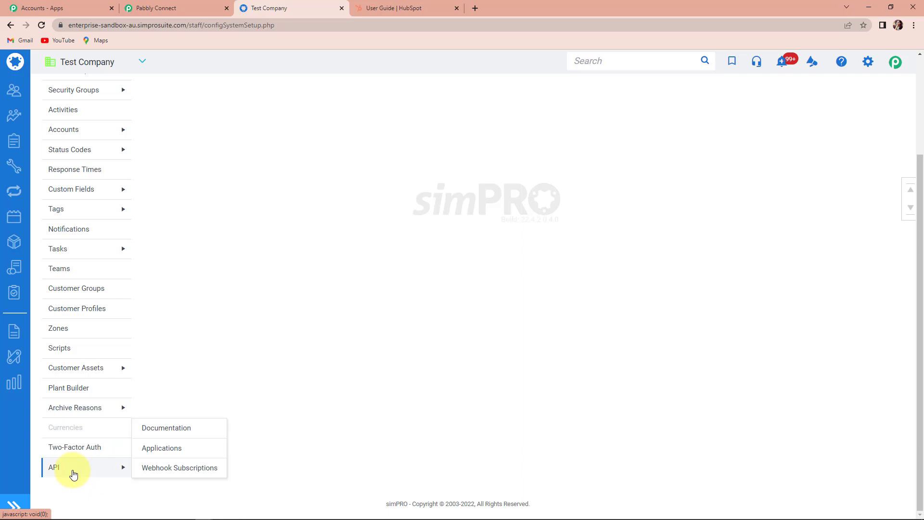
click(194, 471)
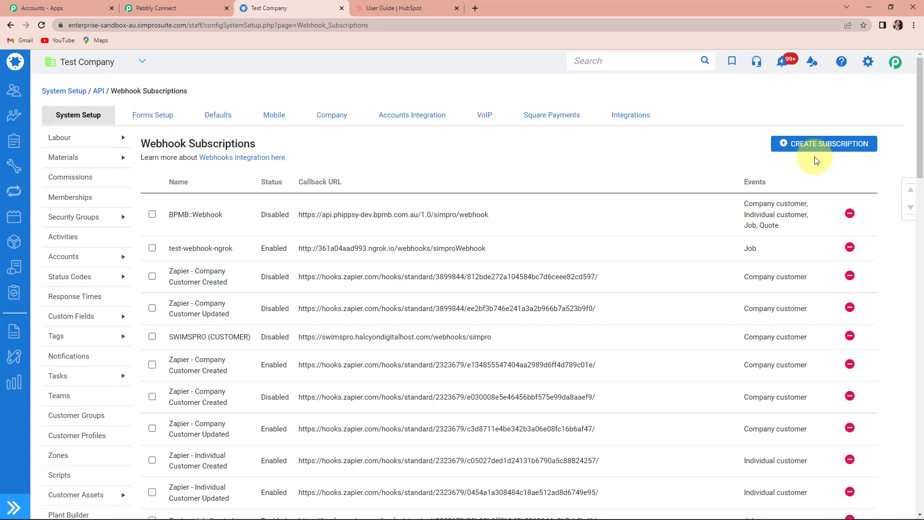
click(841, 147)
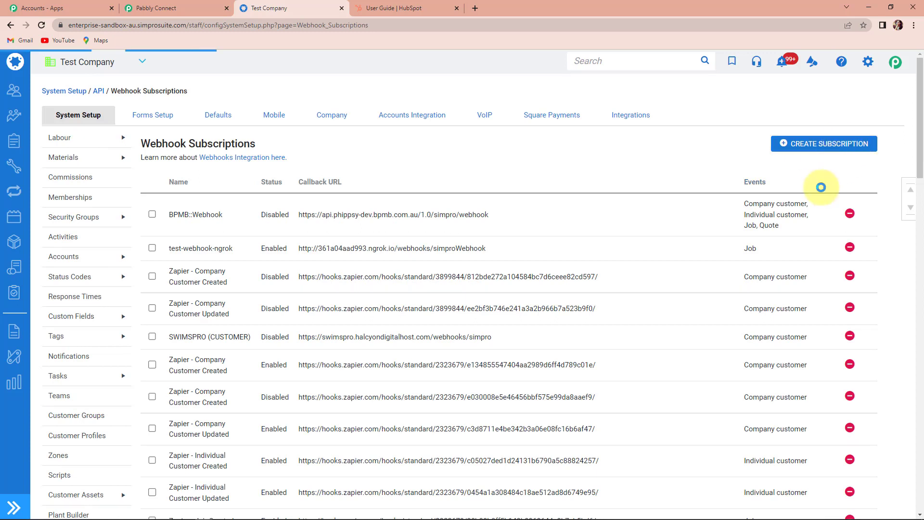
Enter subscription name NewSubscription123, a notification e-mail, and the pasted Pabbly callback URL.
click(239, 228)
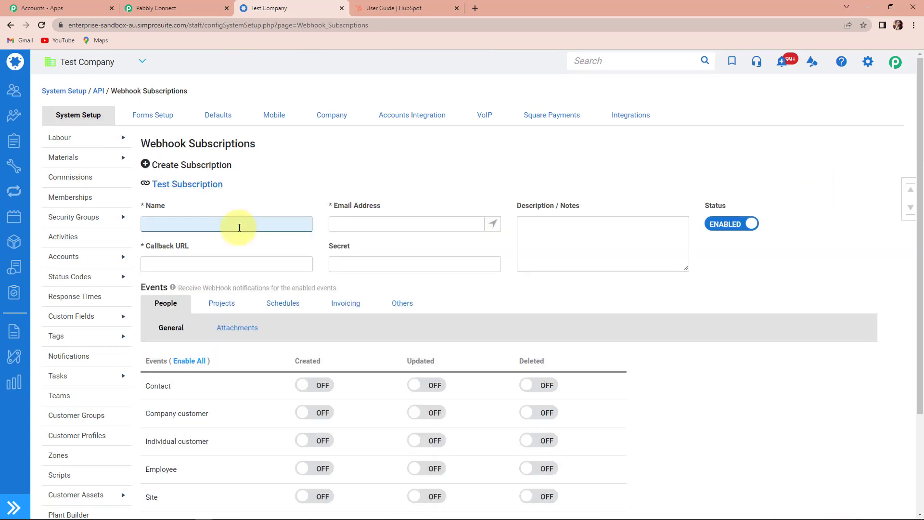
text(NewSubscription123)
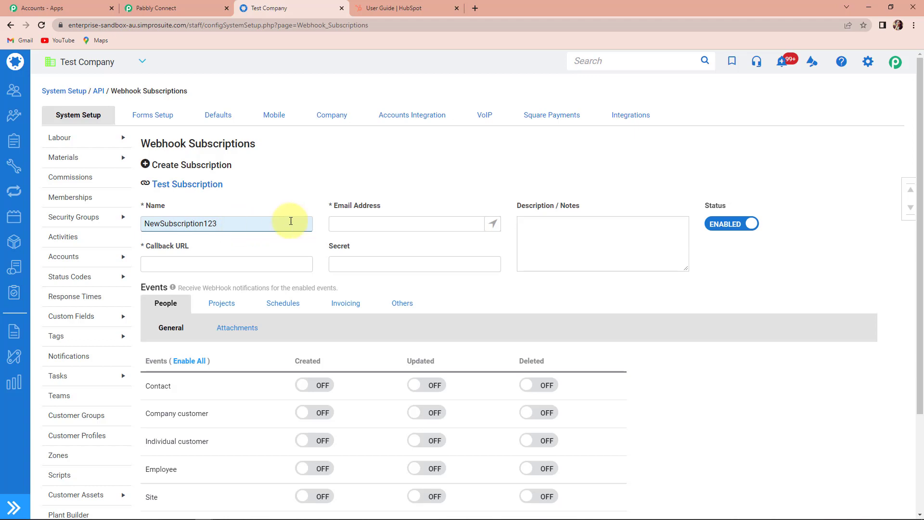
click(400, 223)
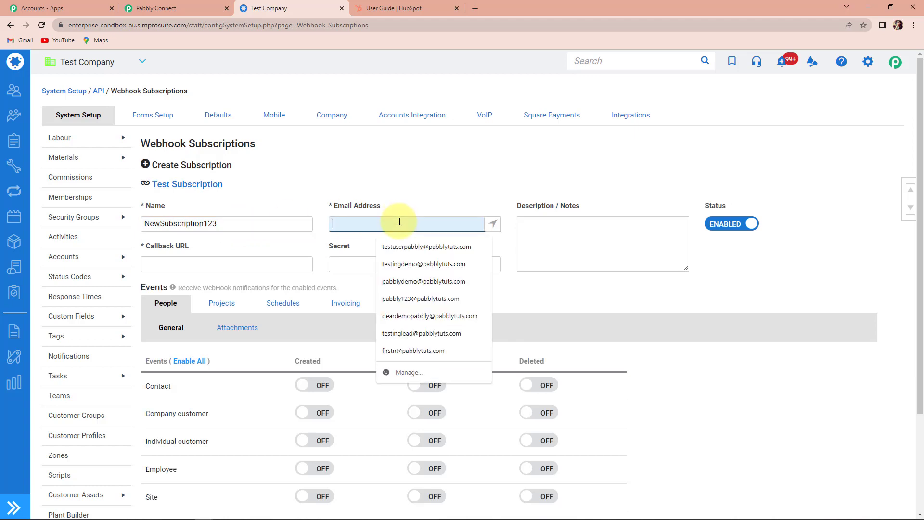
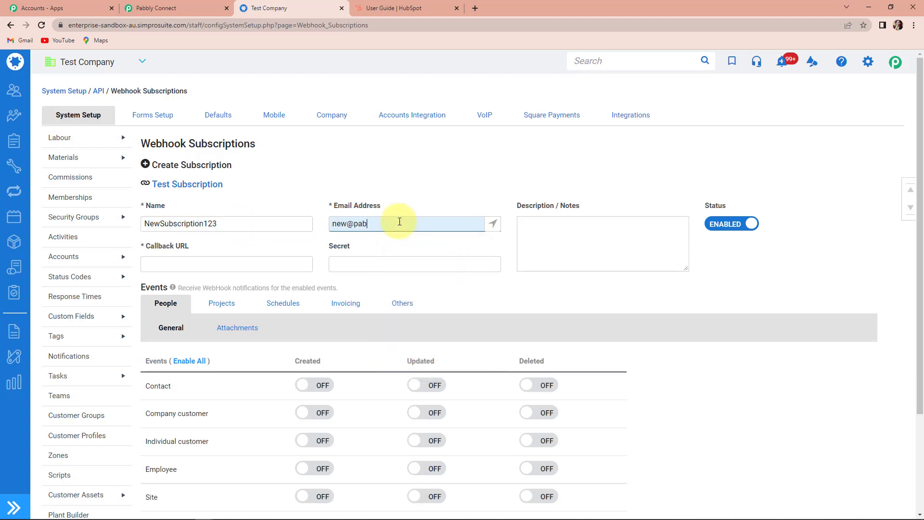
click(171, 264)
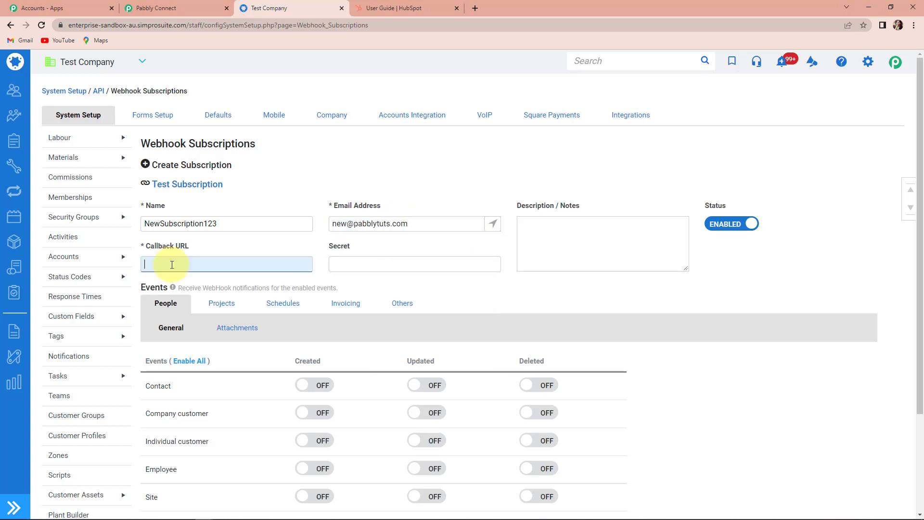
key(ctrl+v)
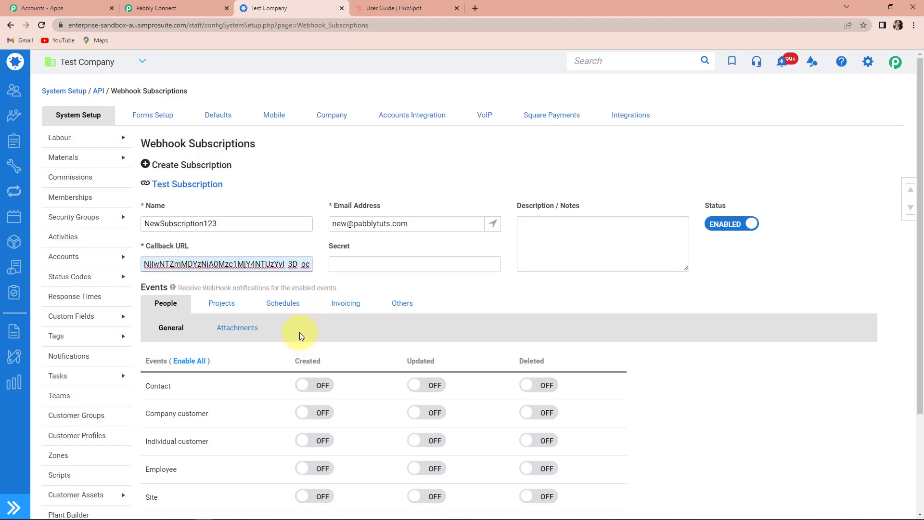
Turn on Individual customer Created events and save the subscription.
click(165, 304)
scroll(165, 304, down, 2)
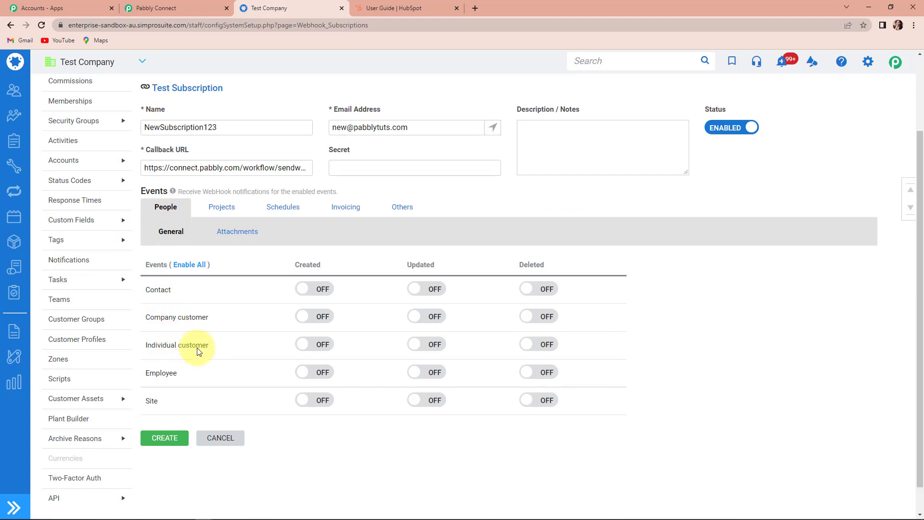
click(303, 345)
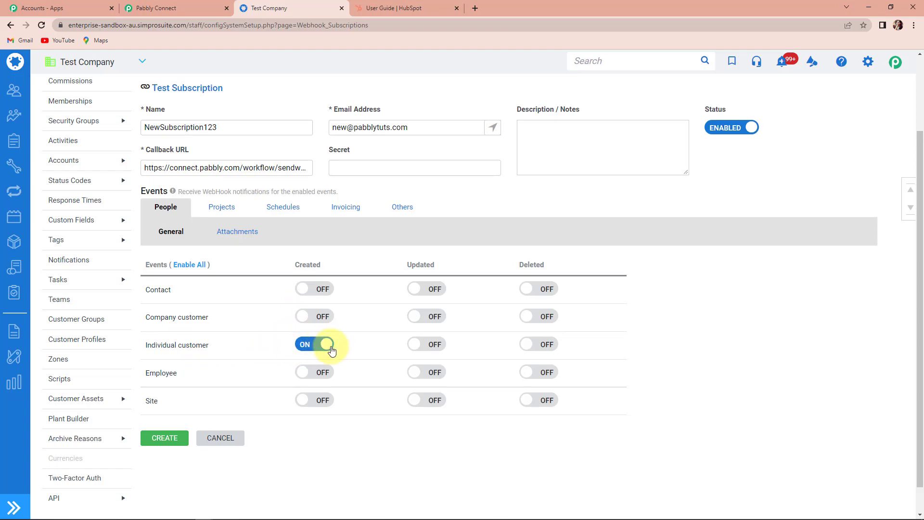
click(185, 430)
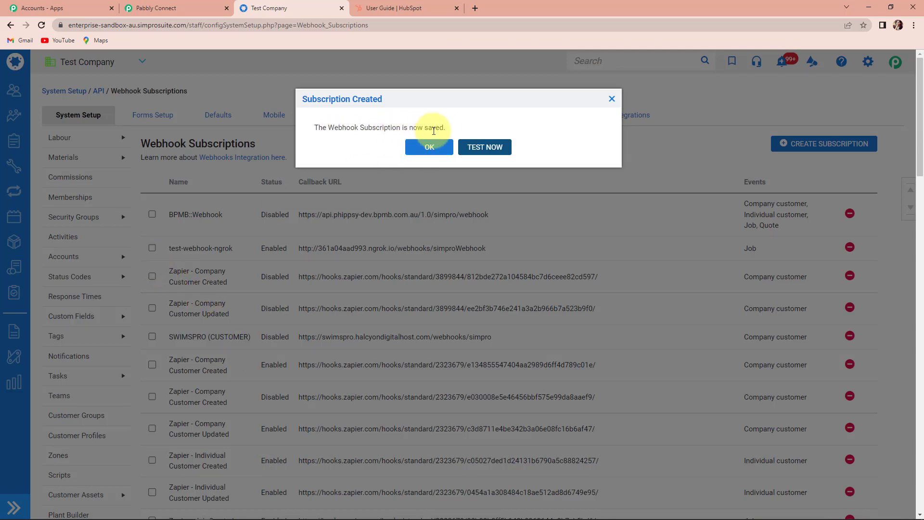
click(430, 147)
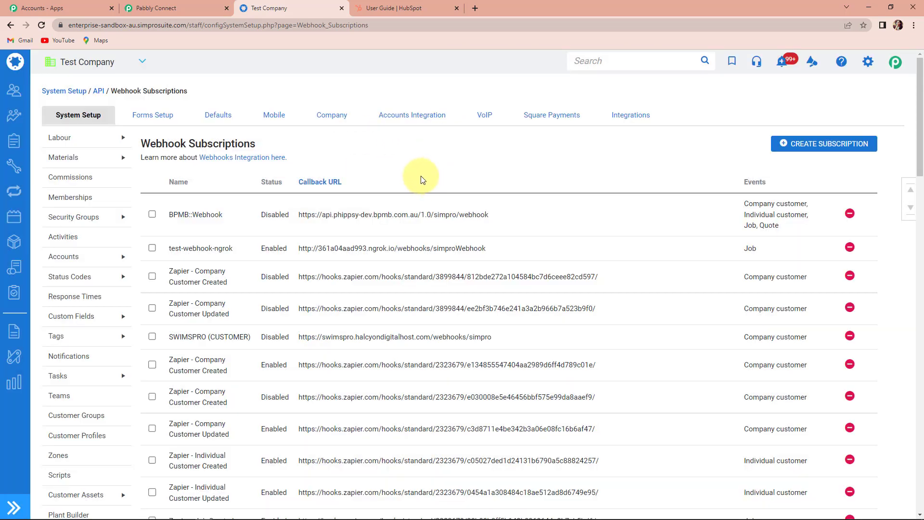
click(164, 5)
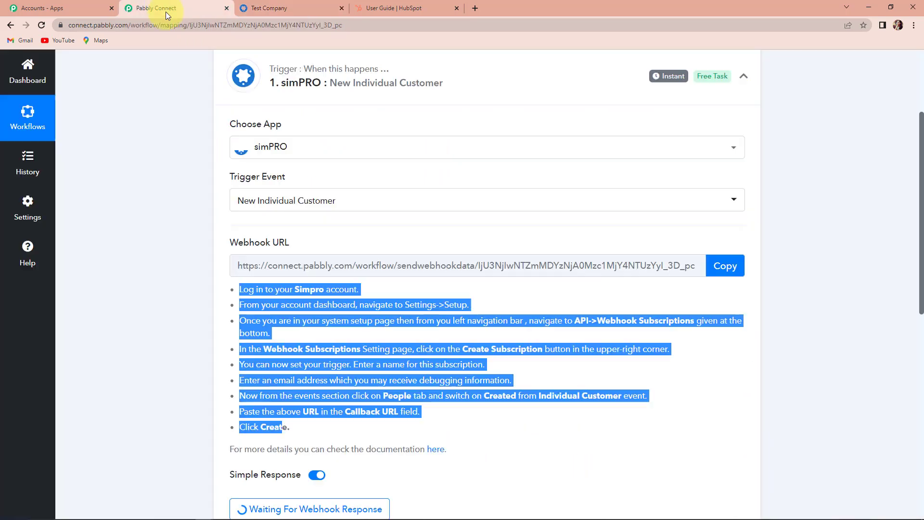
scroll(449, 288, down, 3)
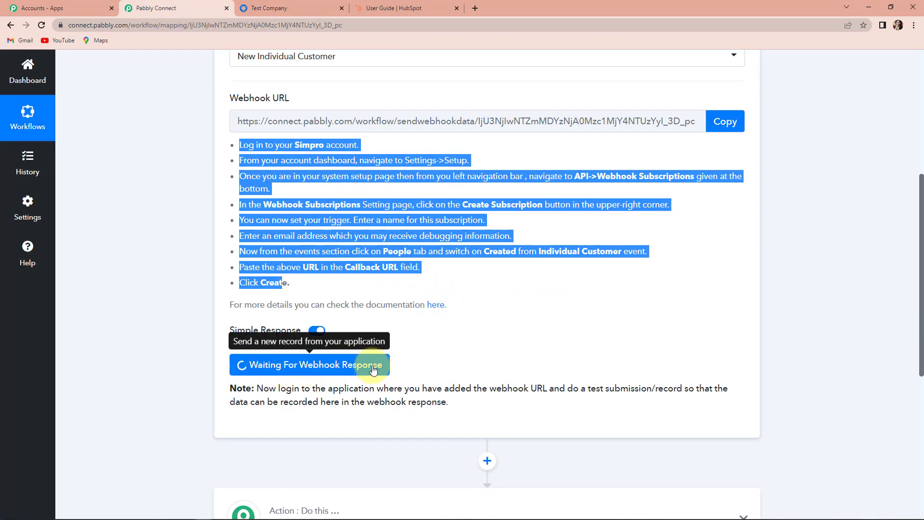
click(459, 354)
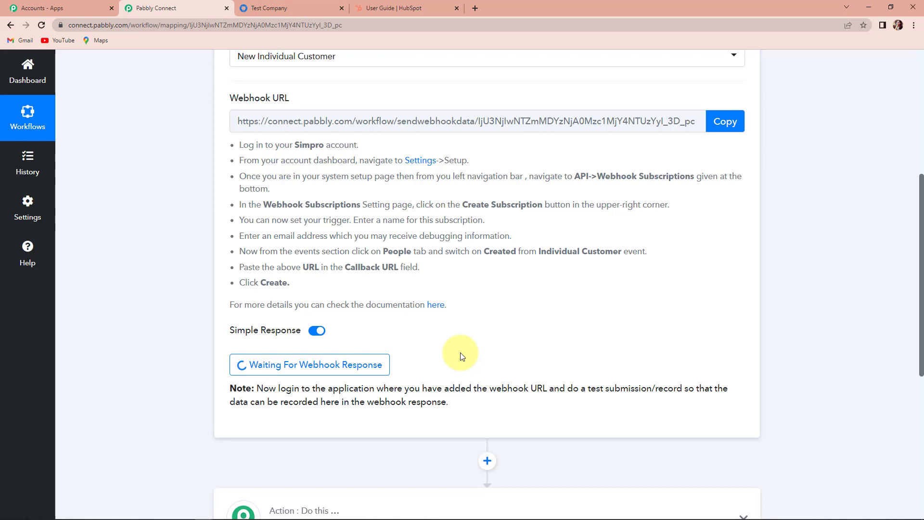
click(285, 12)
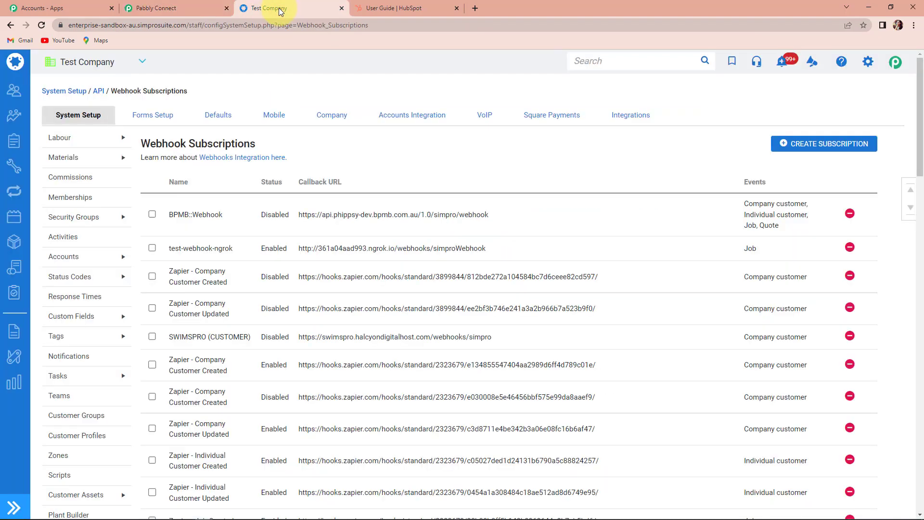
Open a blank customer form via People > Create New > Customer.
click(14, 93)
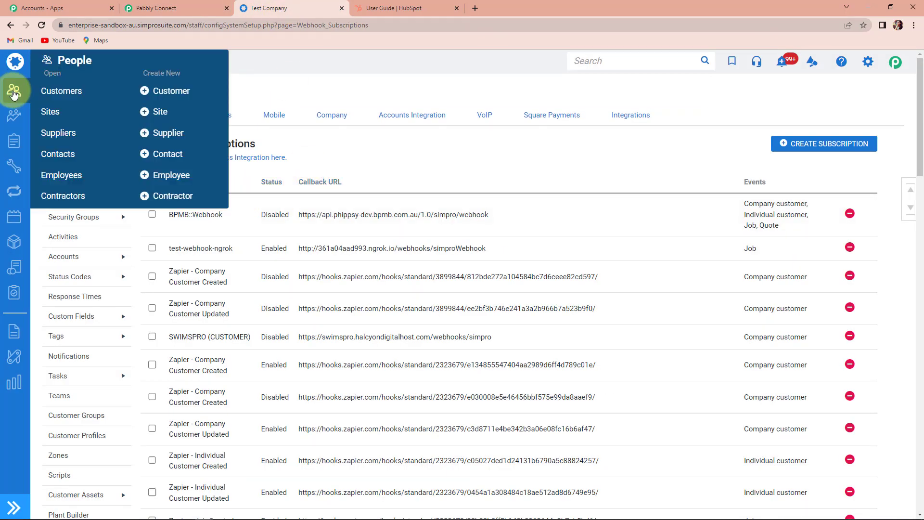
click(172, 93)
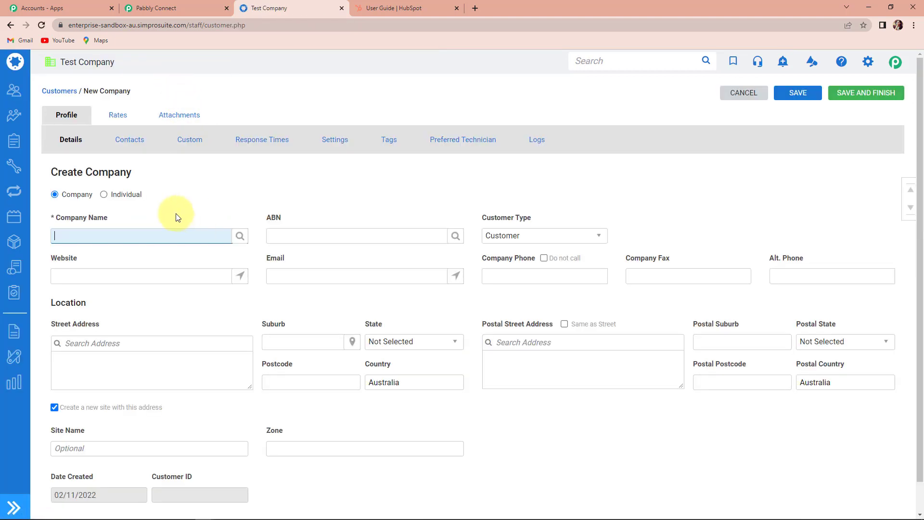
Make the customer an Individual, enter their first and last name, and keep Customer type.
click(104, 195)
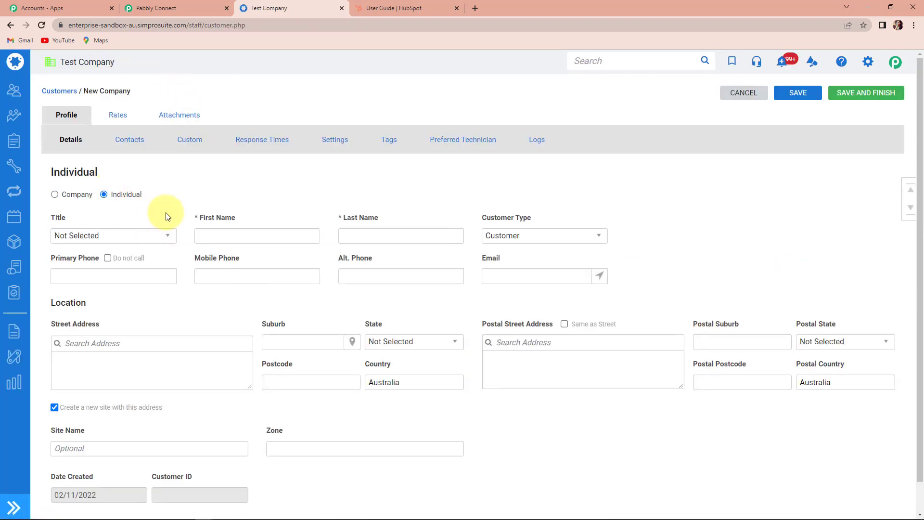
scroll(167, 216, down, 1)
click(226, 205)
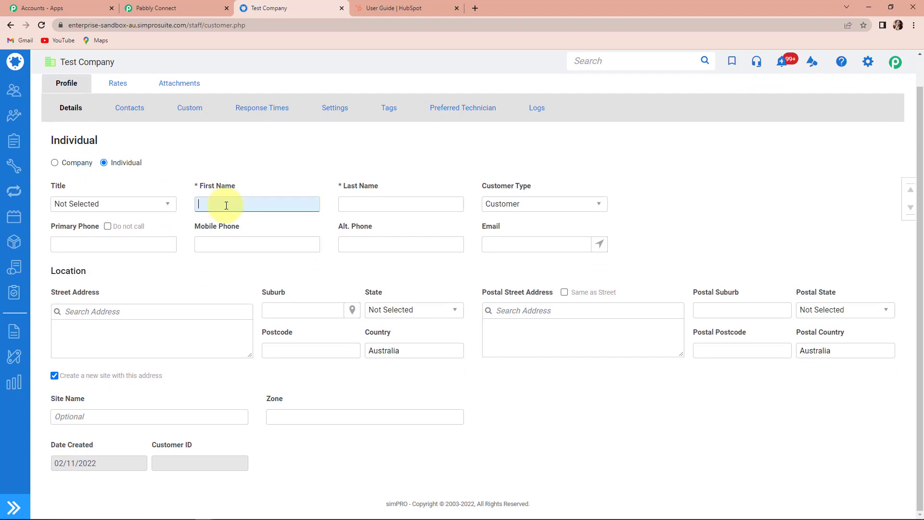
text(User123)
click(344, 203)
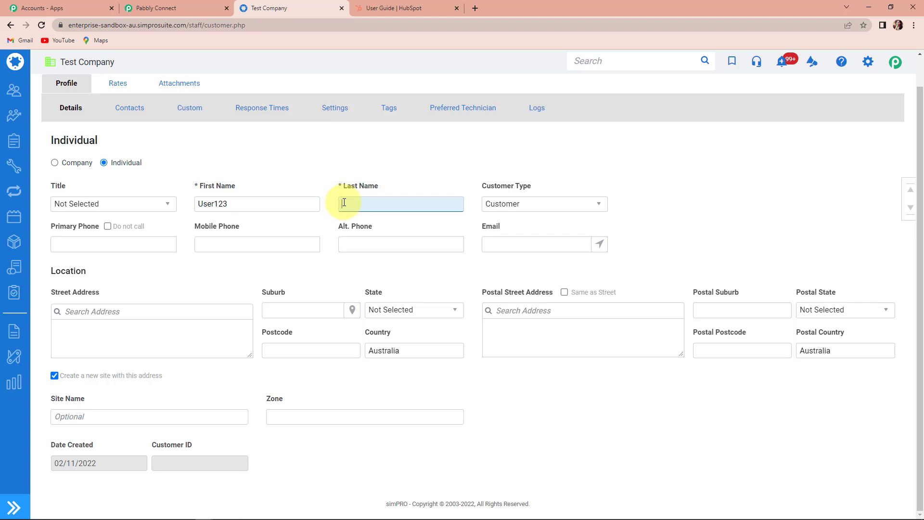
text(Name123)
click(536, 206)
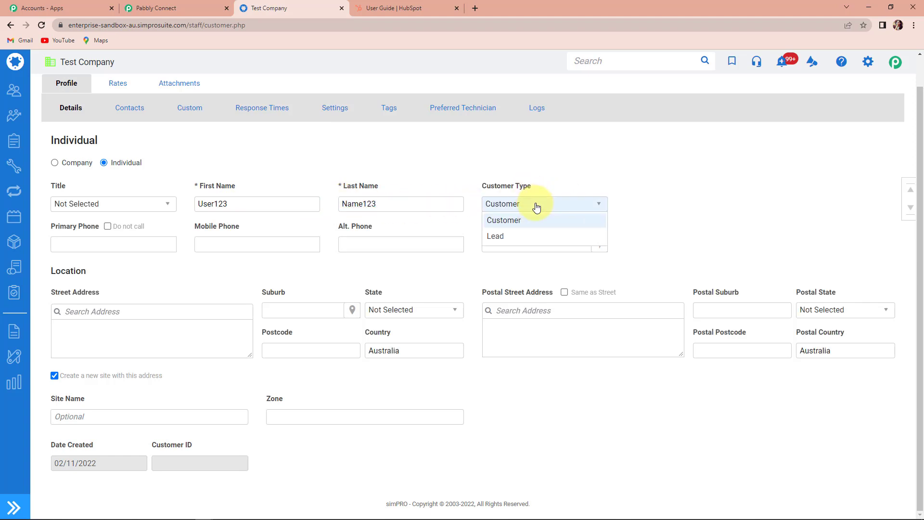
click(524, 221)
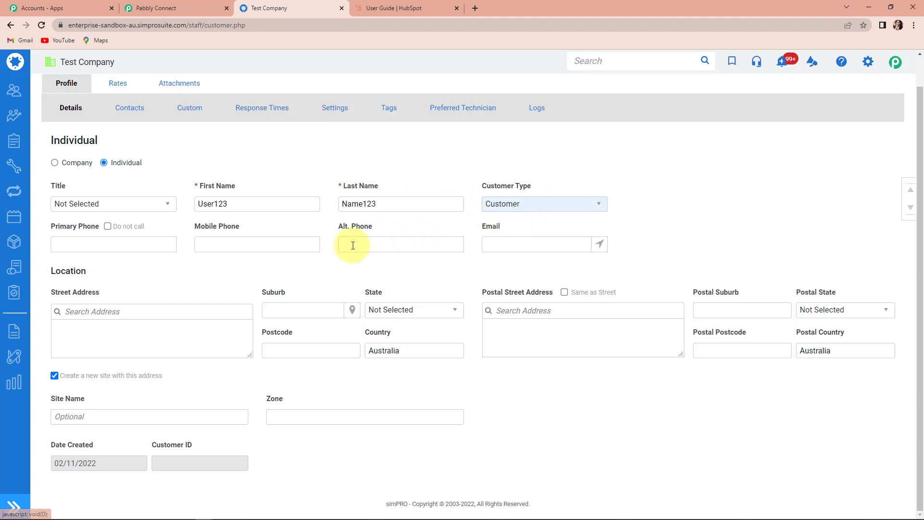
Fill in the primary, mobile and alternate phone numbers, e-mail, and a placeholder street address.
click(141, 247)
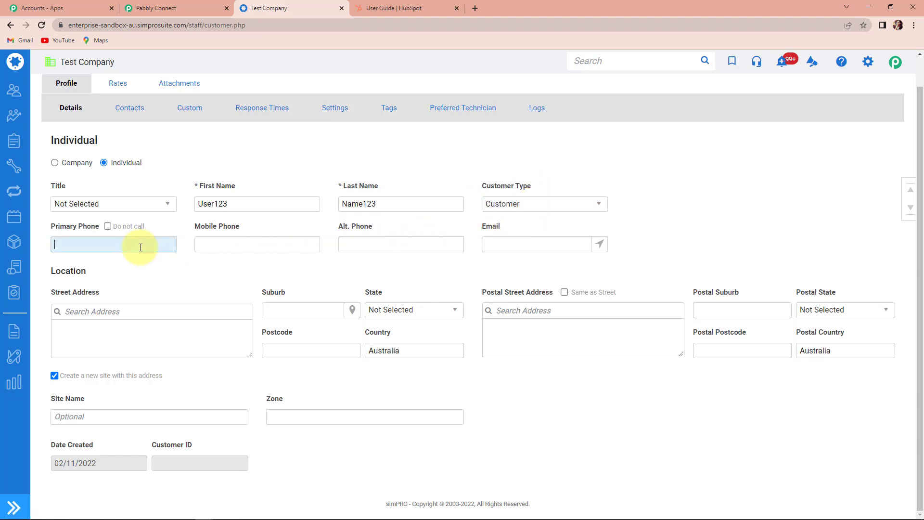
text(9*********)
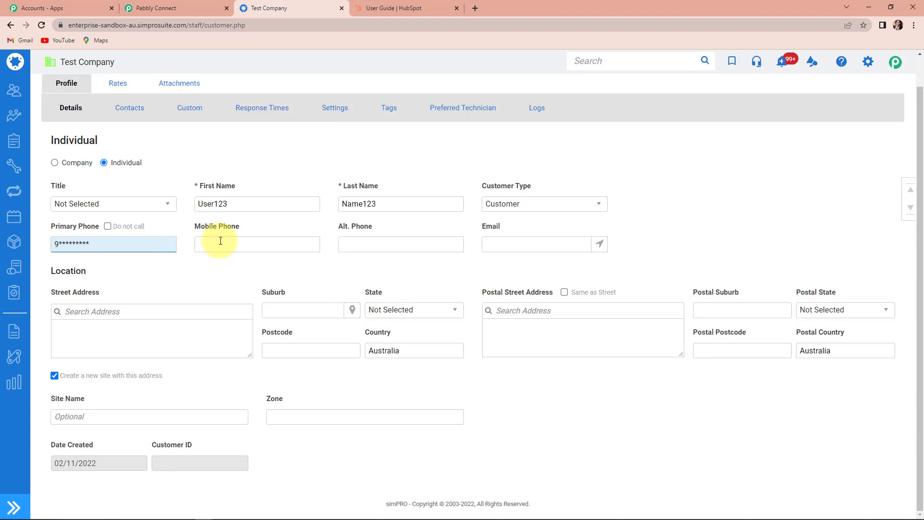
click(220, 242)
click(117, 248)
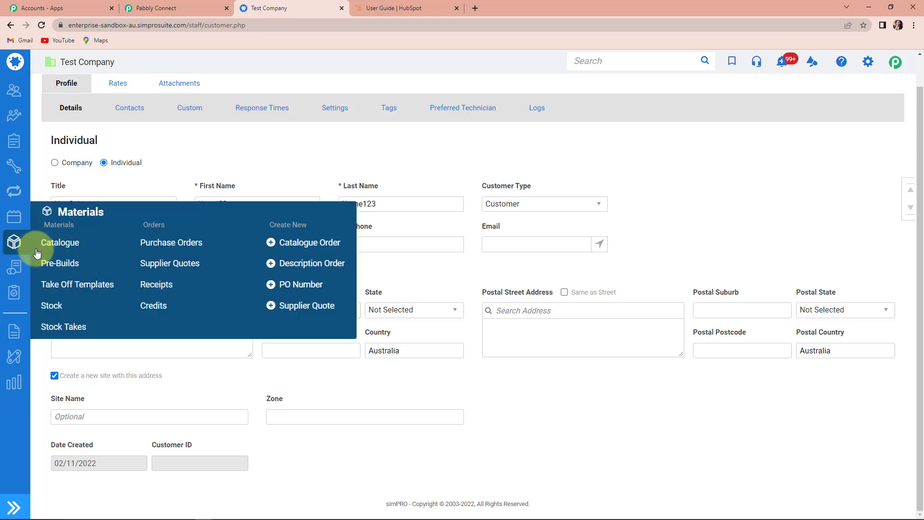
click(72, 243)
click(208, 245)
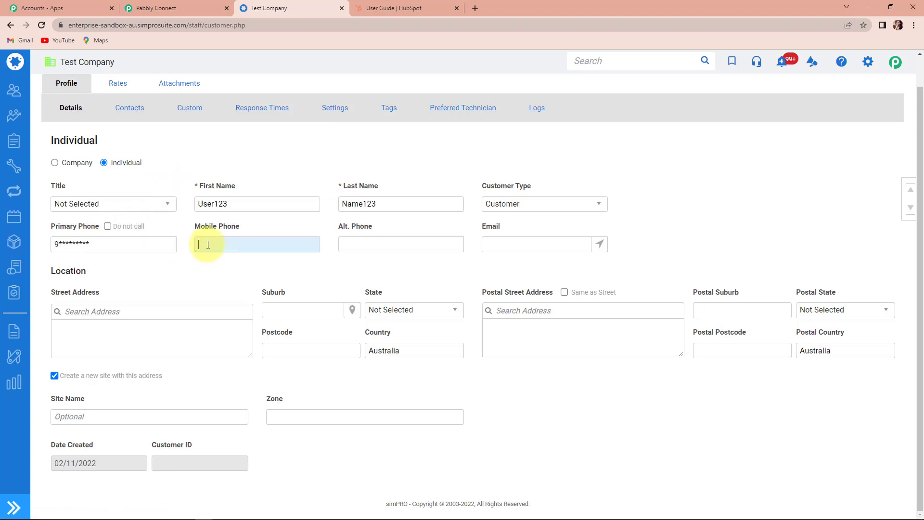
text(9*********)
click(354, 241)
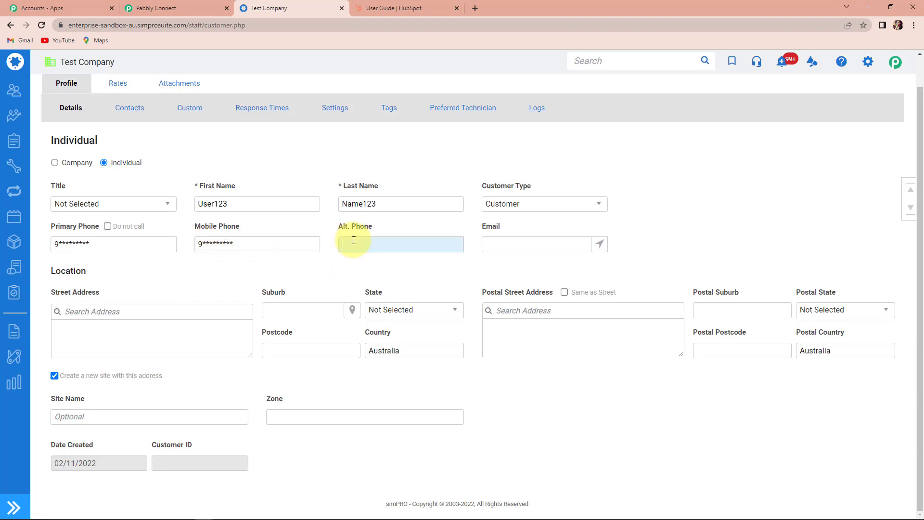
text(9*********)
click(512, 242)
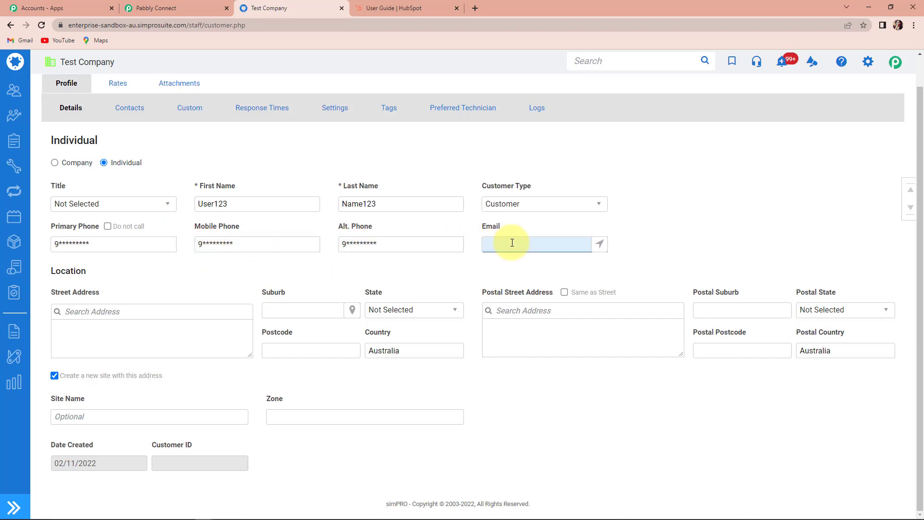
click(745, 236)
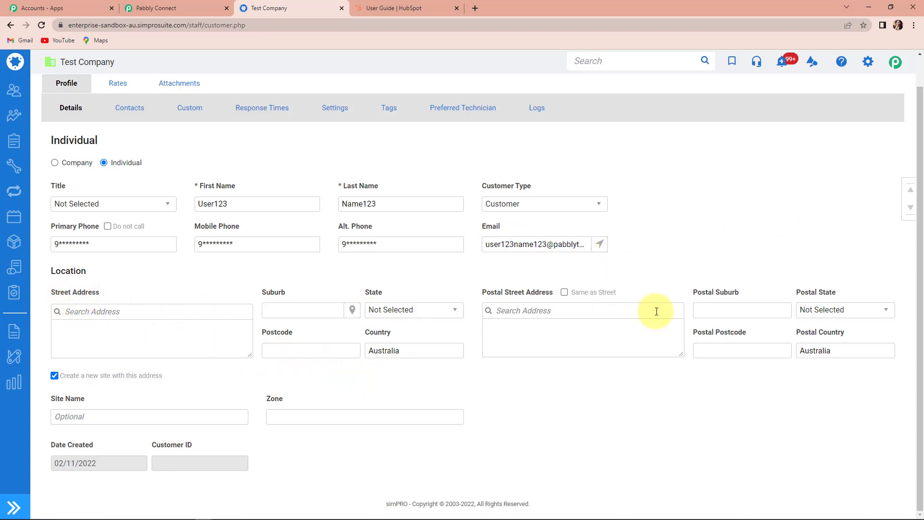
click(157, 326)
text(Random)
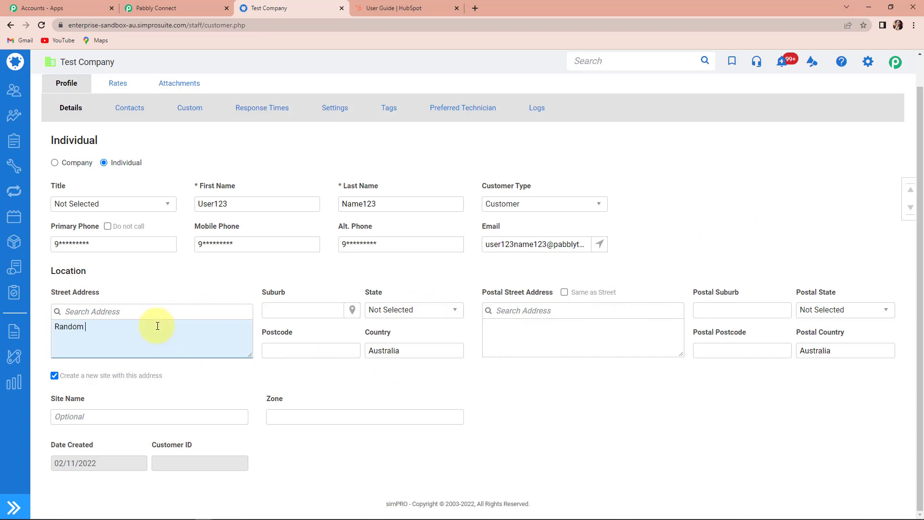
text( Apartment, Random City)
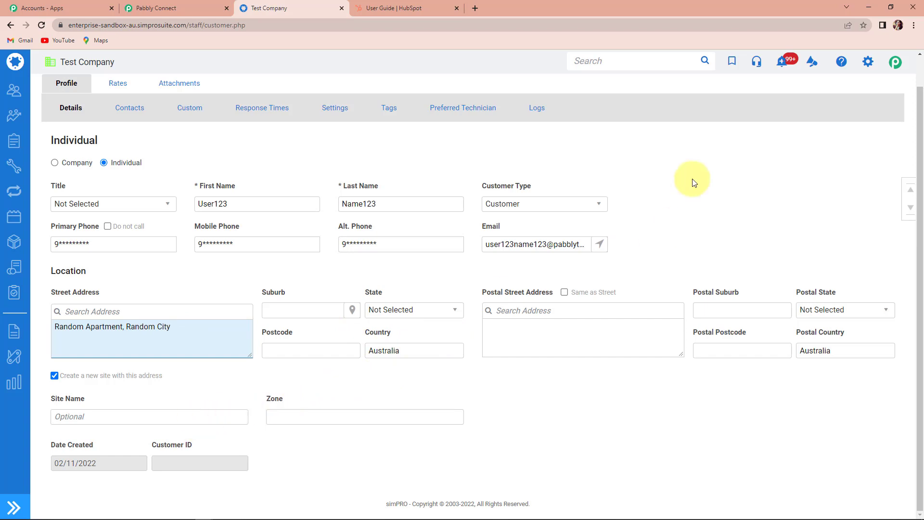
Fill the D365 Account Number custom field, save the customer, and return to Pabbly.
click(126, 112)
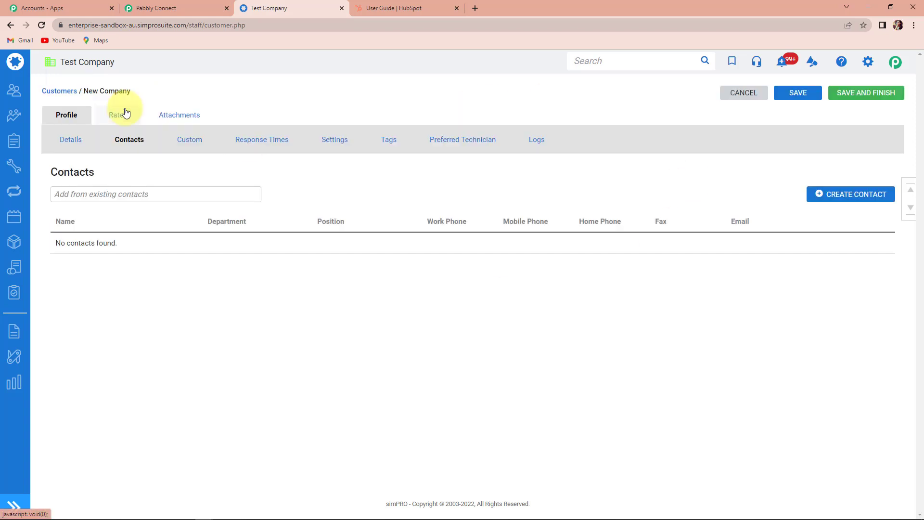
click(177, 140)
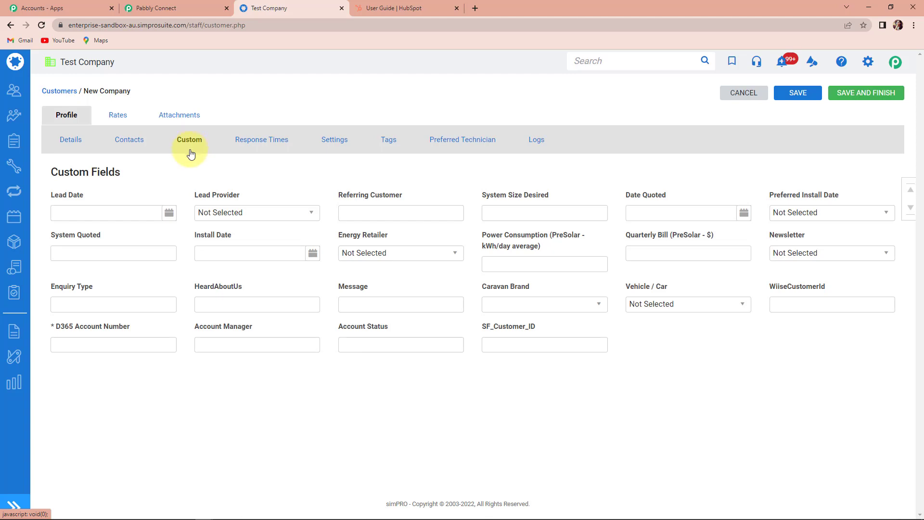
click(87, 347)
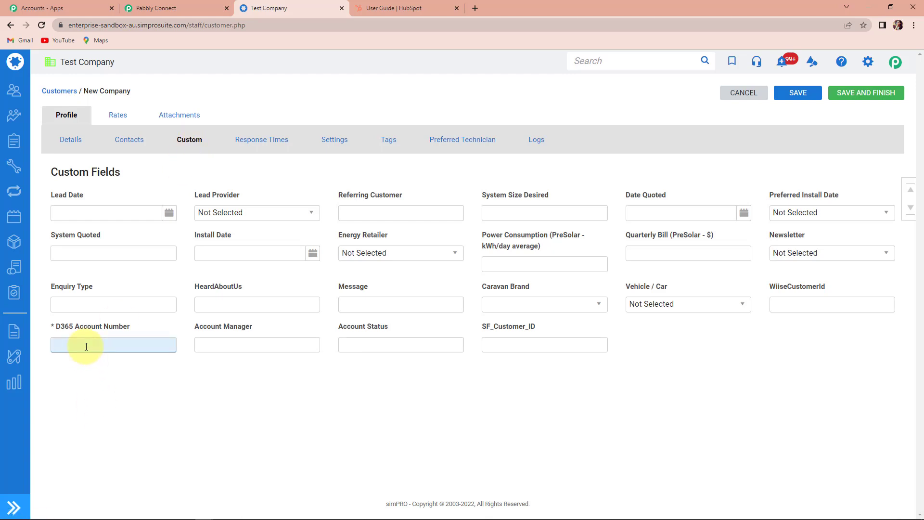
text(123456)
click(863, 97)
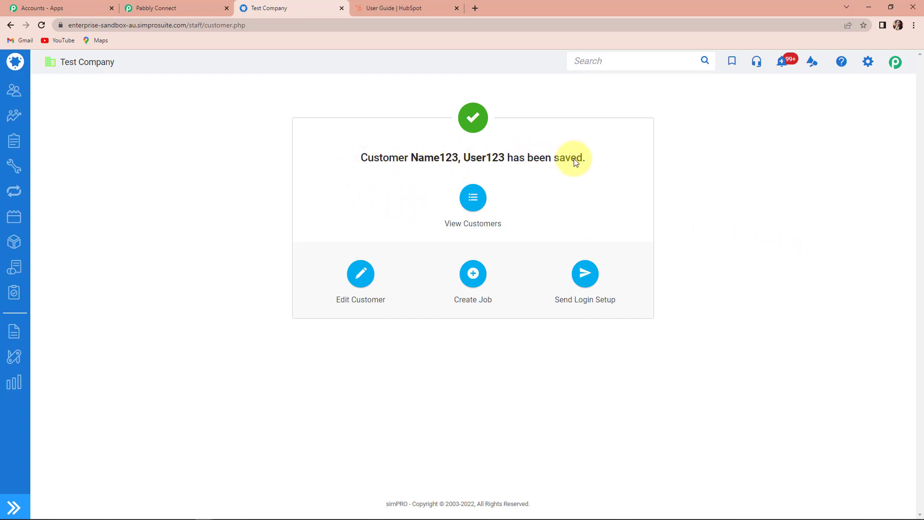
click(160, 9)
Scroll through the received simPRO response down to Action 'created' and ID 'individual.customer.created'.
scroll(500, 294, down, 2)
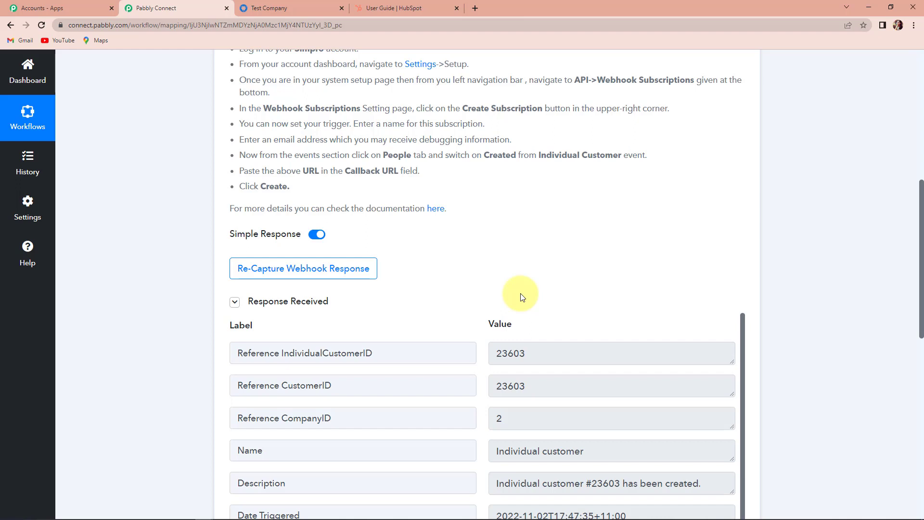
scroll(712, 330, down, 2)
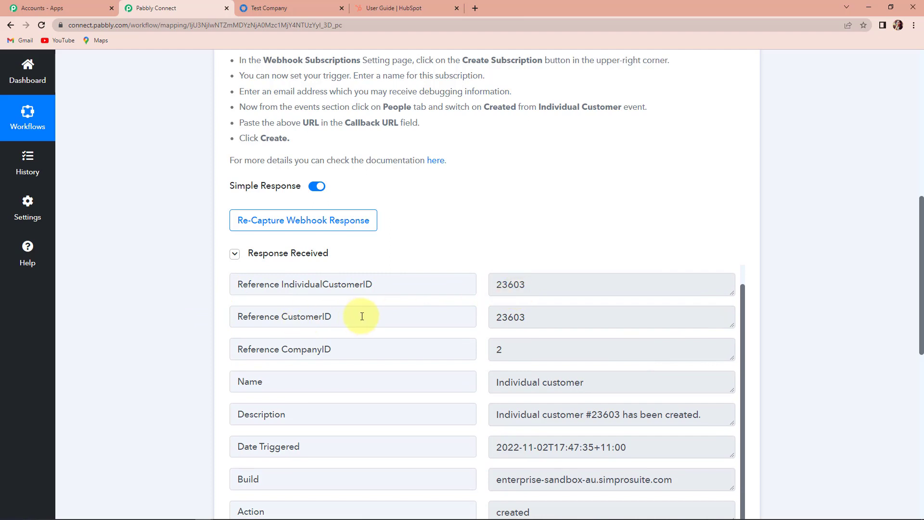
scroll(549, 391, down, 2)
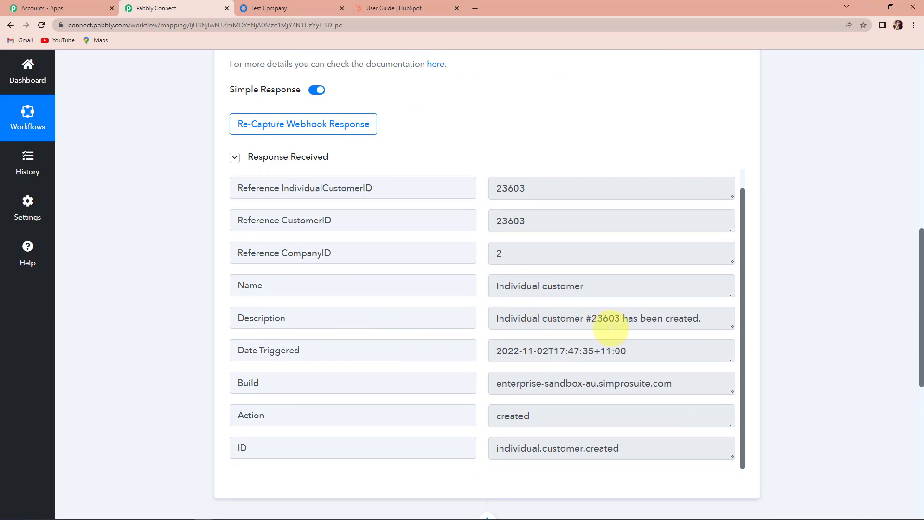
scroll(805, 318, down, 5)
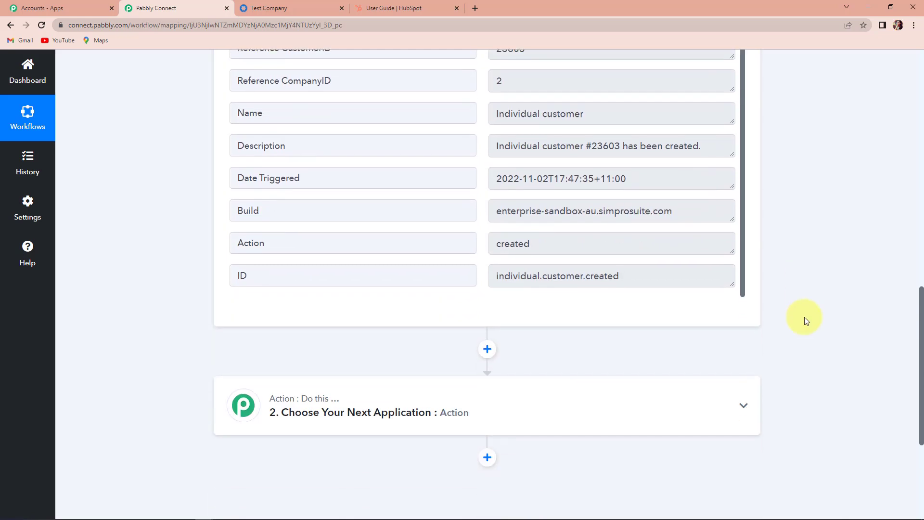
Set the action step to simPRO's Find Individual Customer by ID event and begin connecting.
click(324, 342)
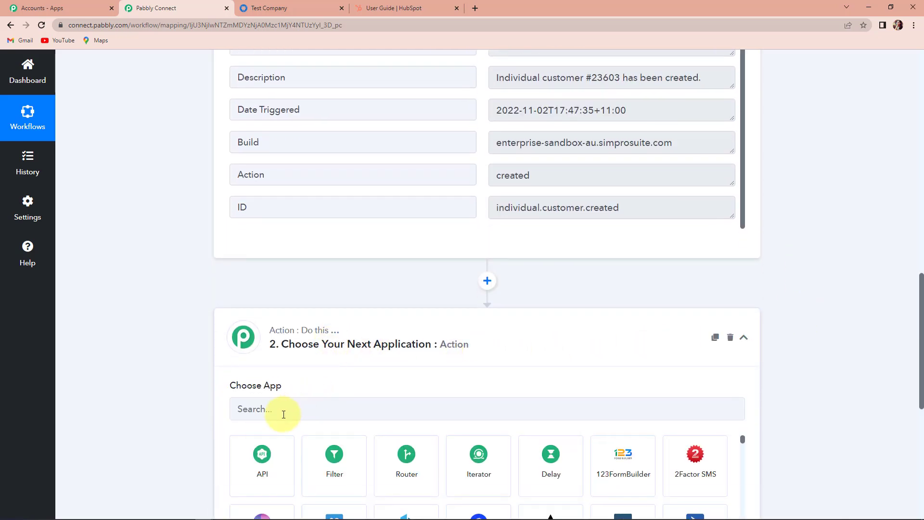
text(simpro)
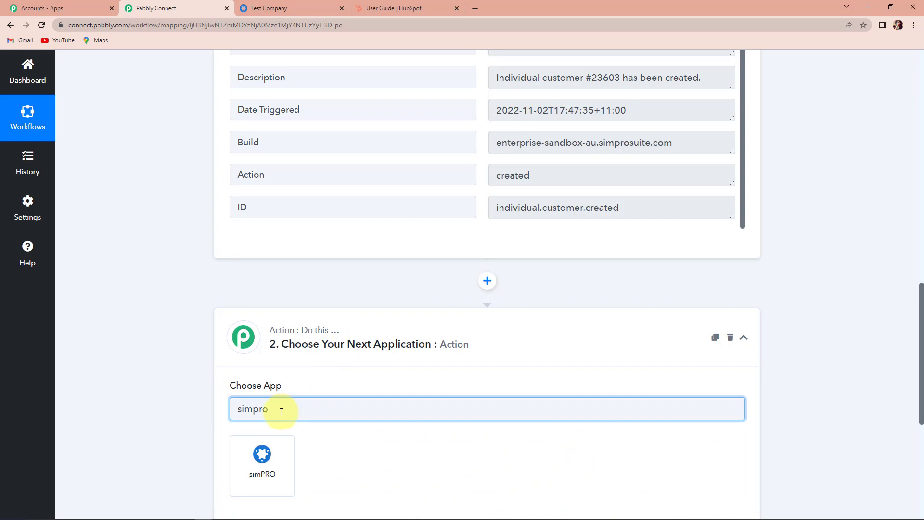
click(287, 455)
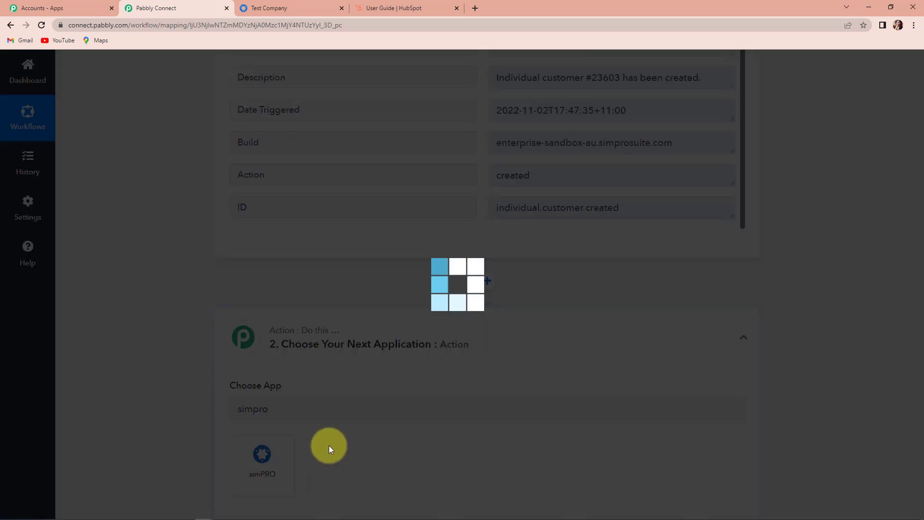
scroll(331, 449, down, 3)
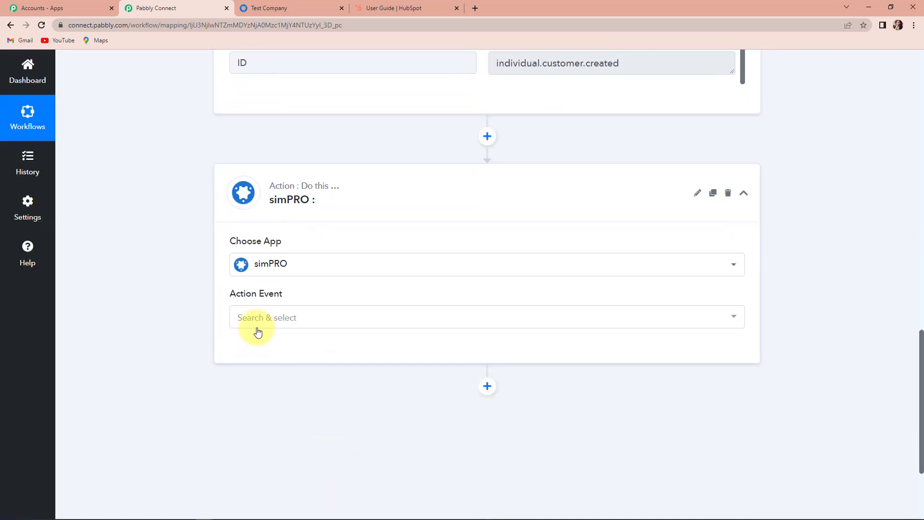
click(259, 325)
text(id)
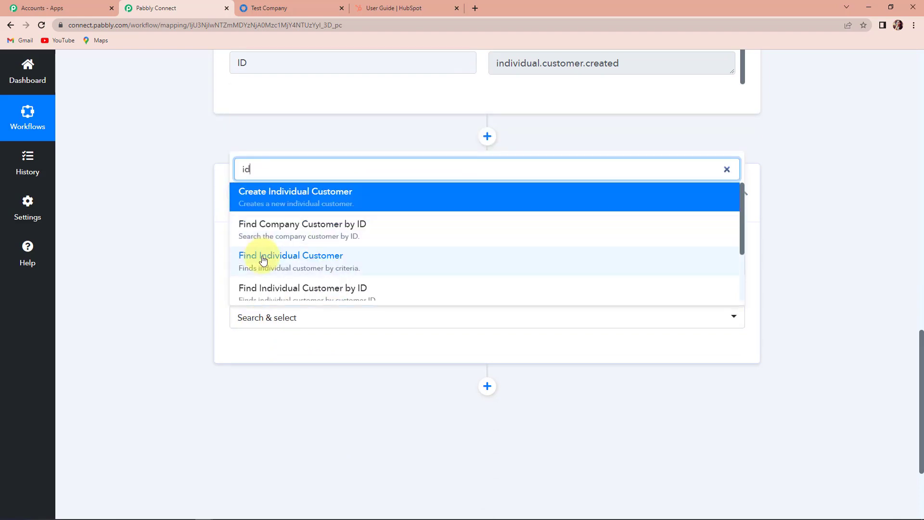
click(313, 295)
click(265, 355)
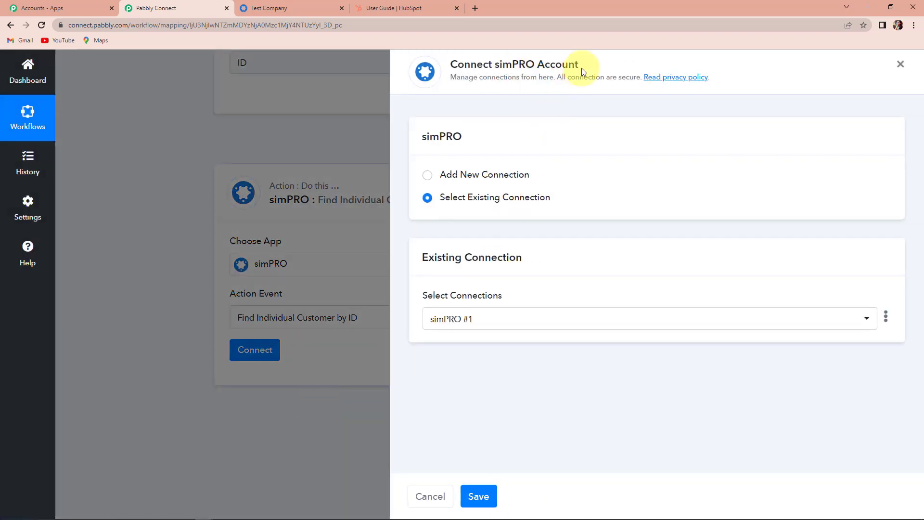
Start a new simPRO connection and copy the simPRO site's web address.
click(427, 175)
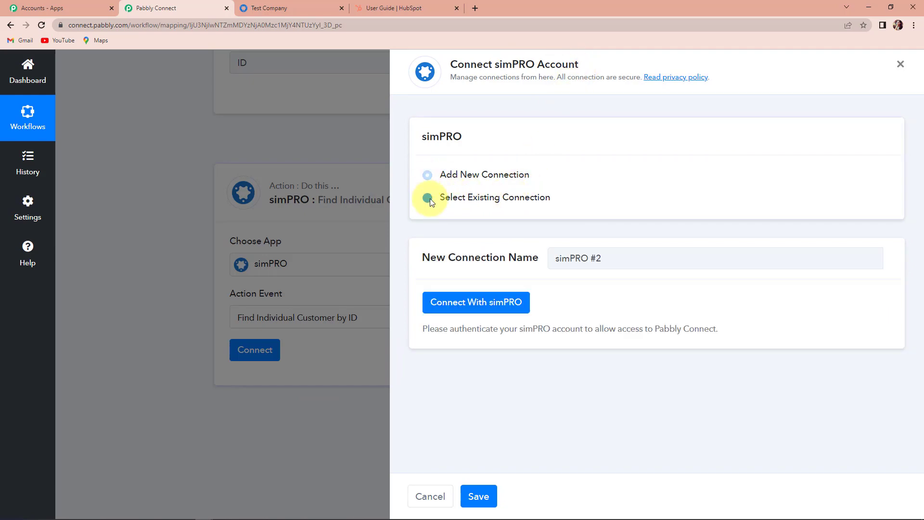
click(466, 305)
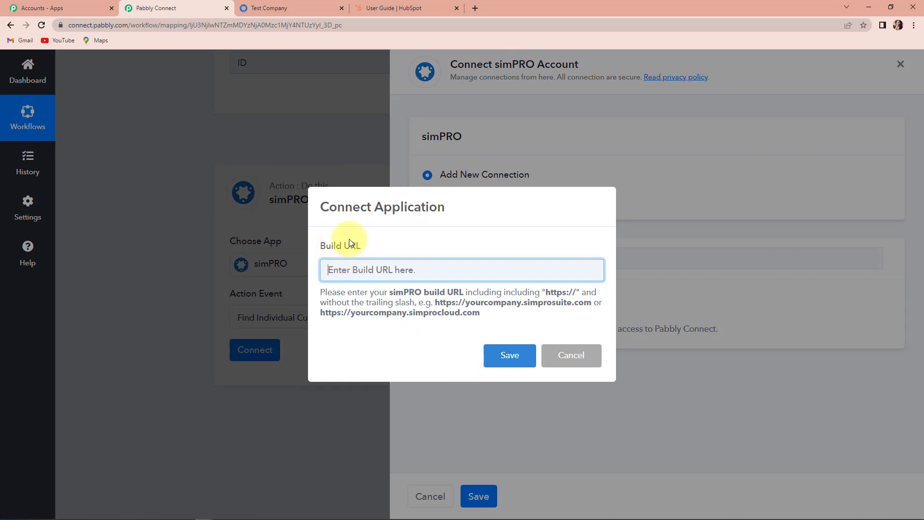
click(290, 9)
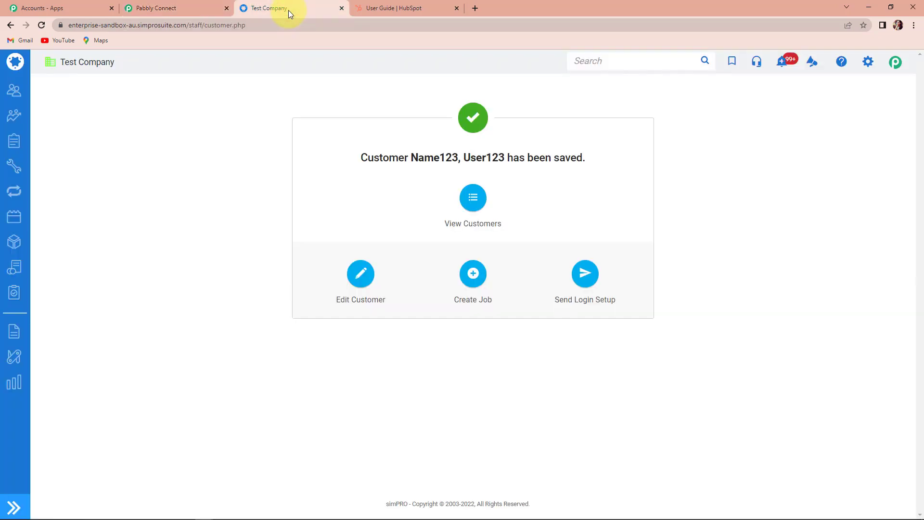
click(67, 25)
key(ctrl+c)
right_click(245, 25)
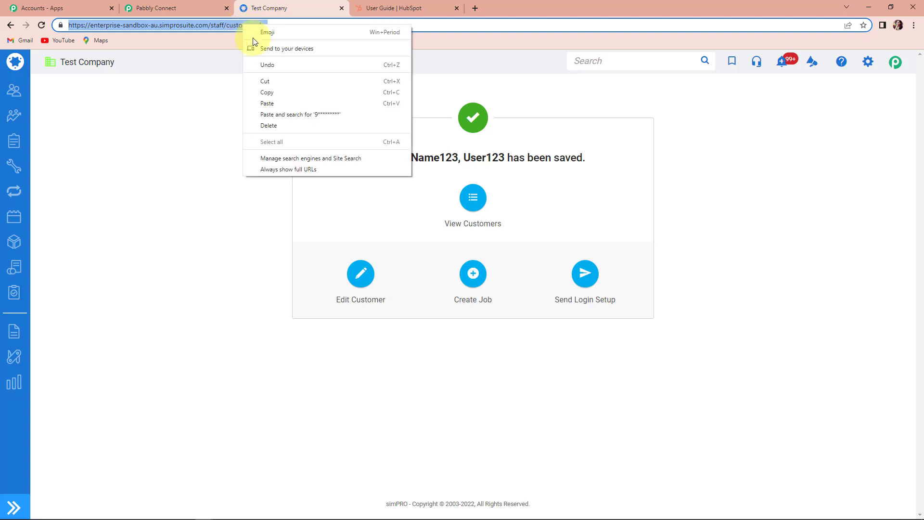
click(267, 92)
click(163, 5)
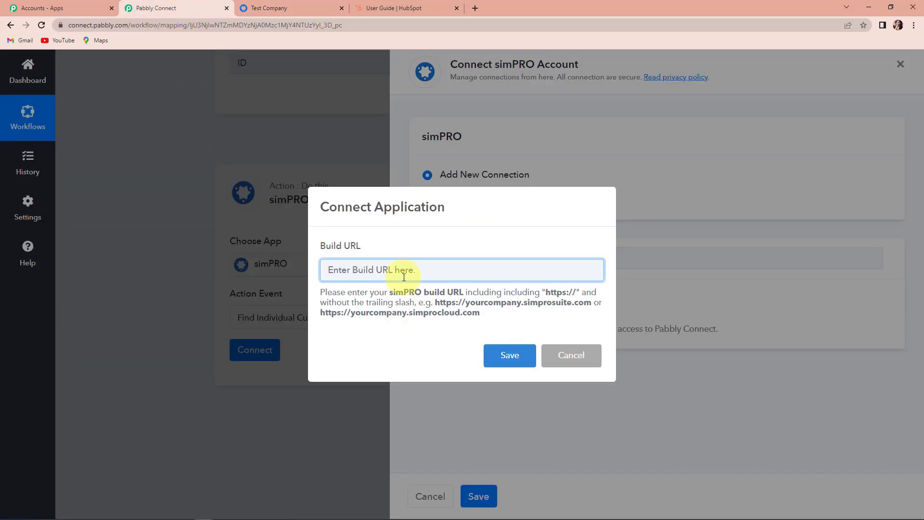
key(ctrl+v)
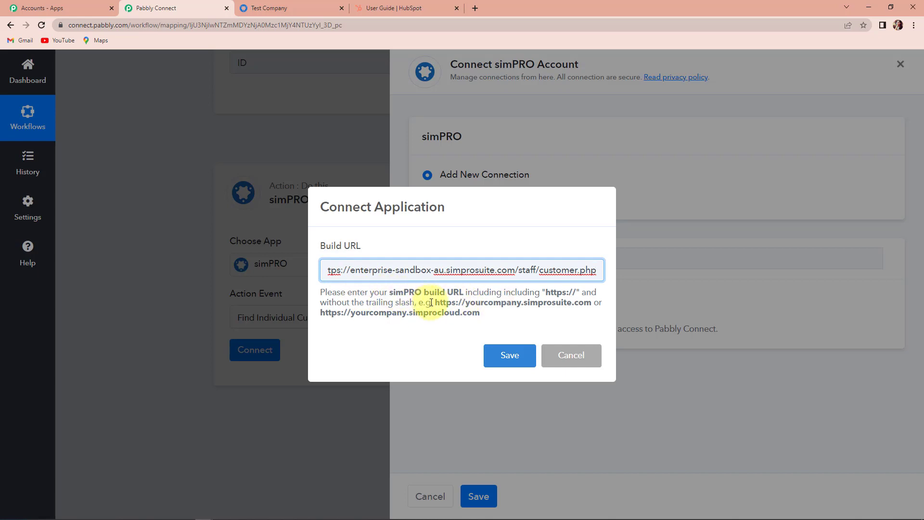
drag(436, 302, 584, 302)
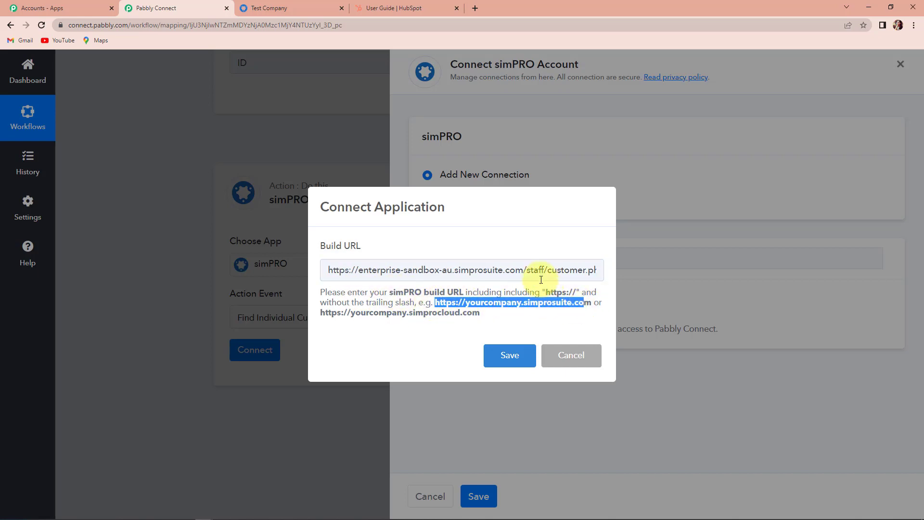
drag(527, 271, 685, 273)
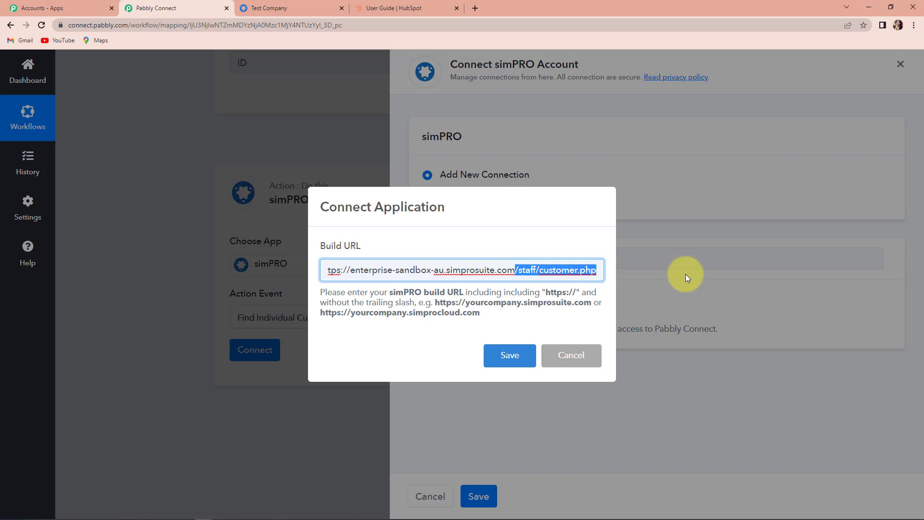
key(BackSpace)
Save the connection, log in to simPRO and authorise Pabbly Connect's access.
click(513, 356)
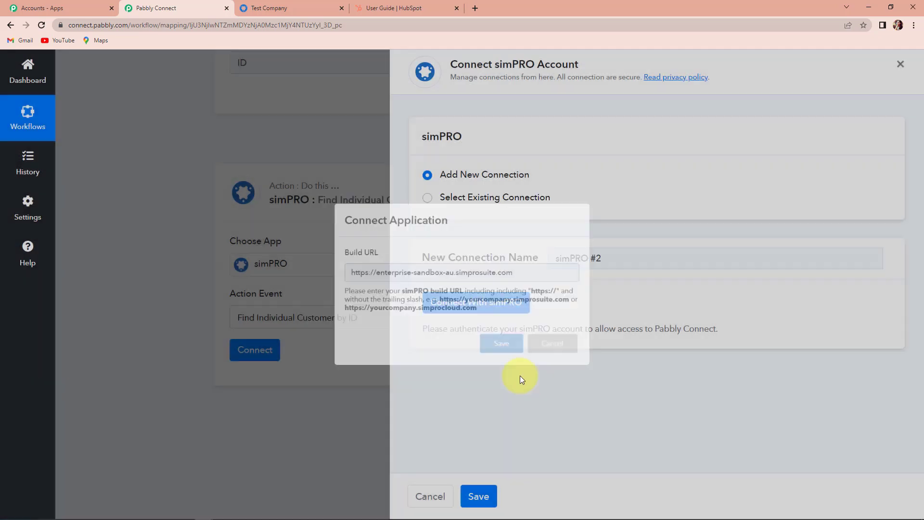
click(355, 7)
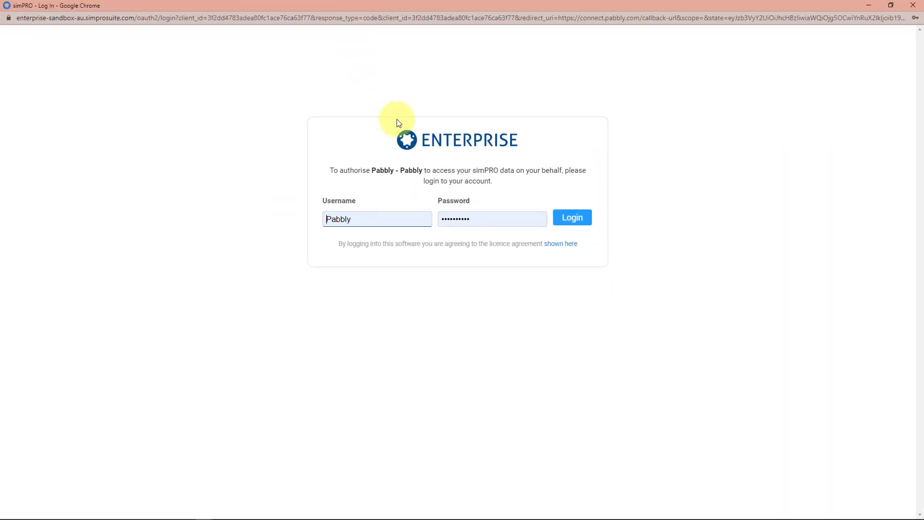
click(575, 219)
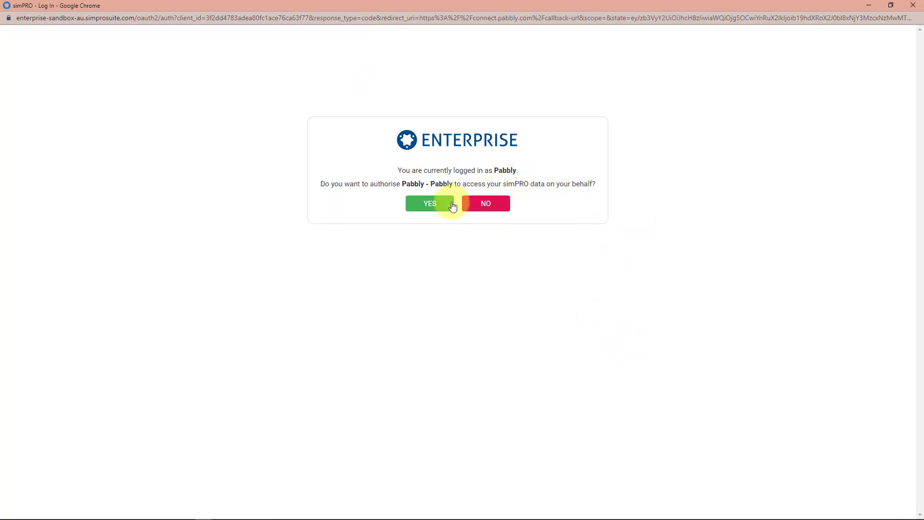
click(429, 205)
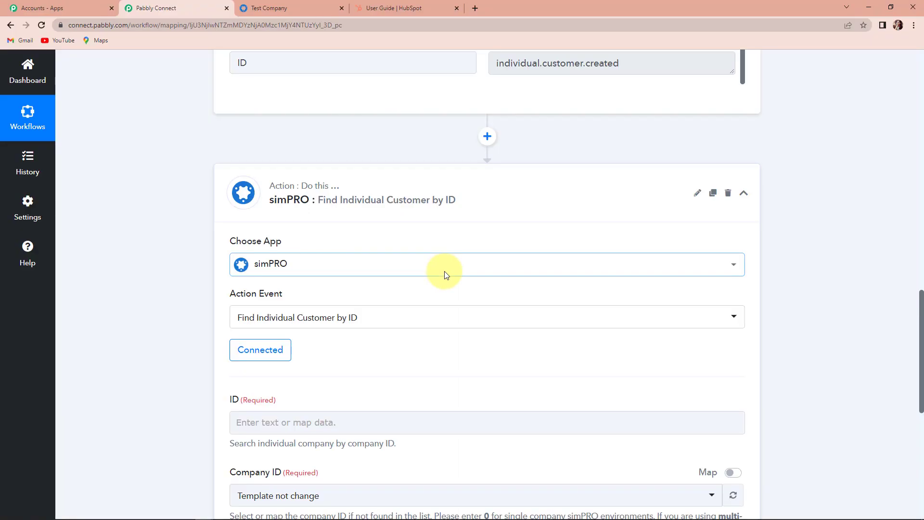
Map the step's ID to the trigger's Reference IndividualCustomerID (23603).
scroll(409, 274, down, 2)
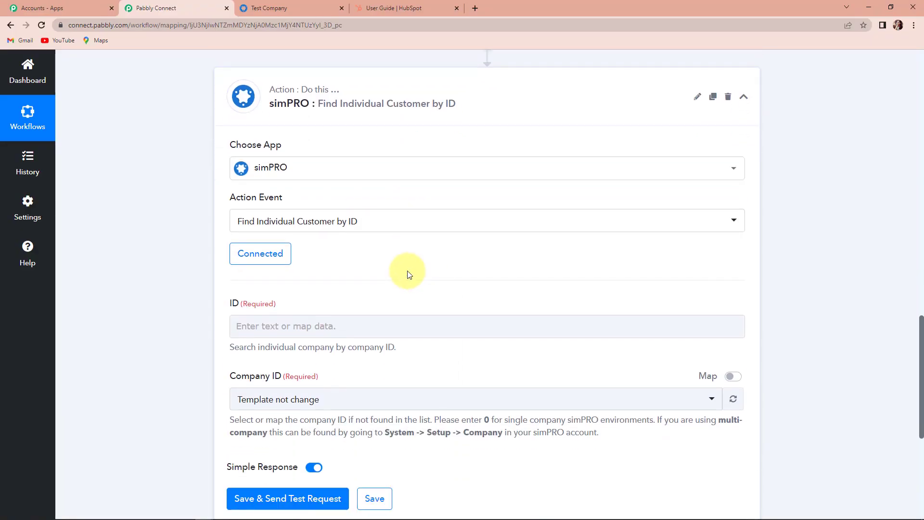
scroll(333, 222, down, 1)
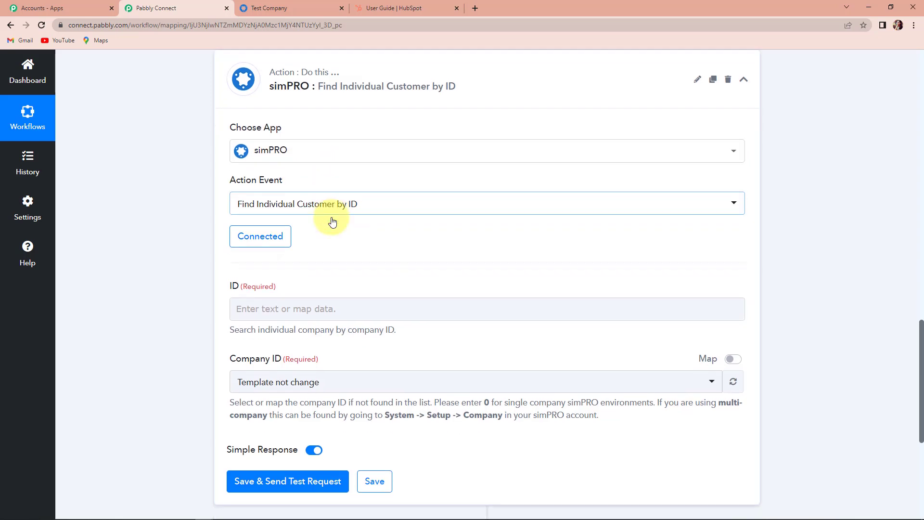
scroll(332, 221, down, 2)
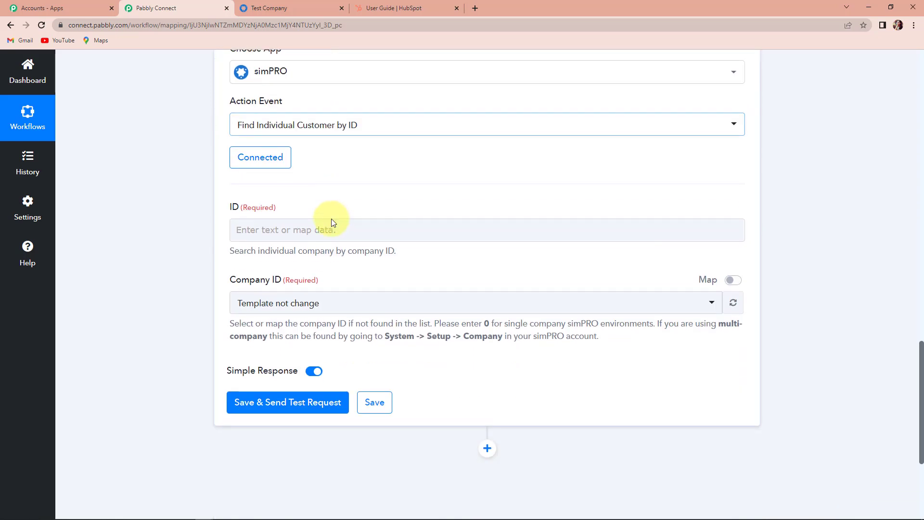
click(271, 228)
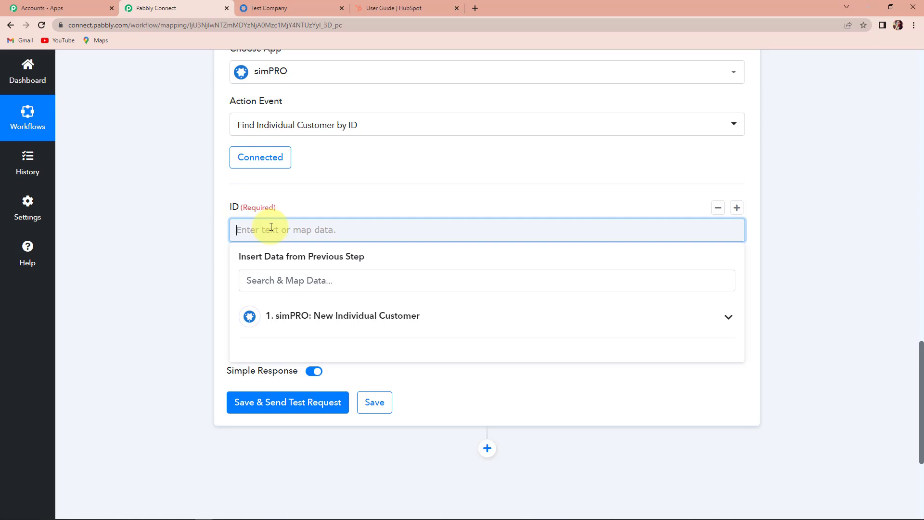
click(202, 232)
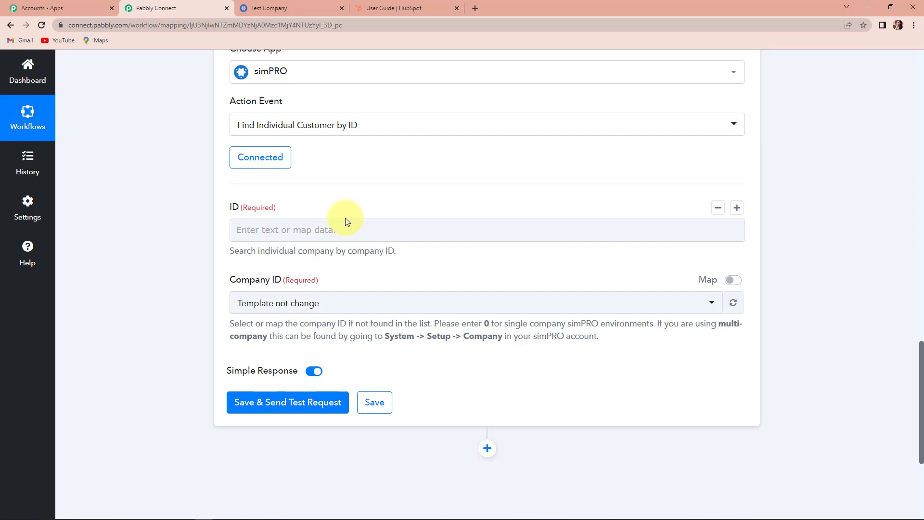
click(268, 231)
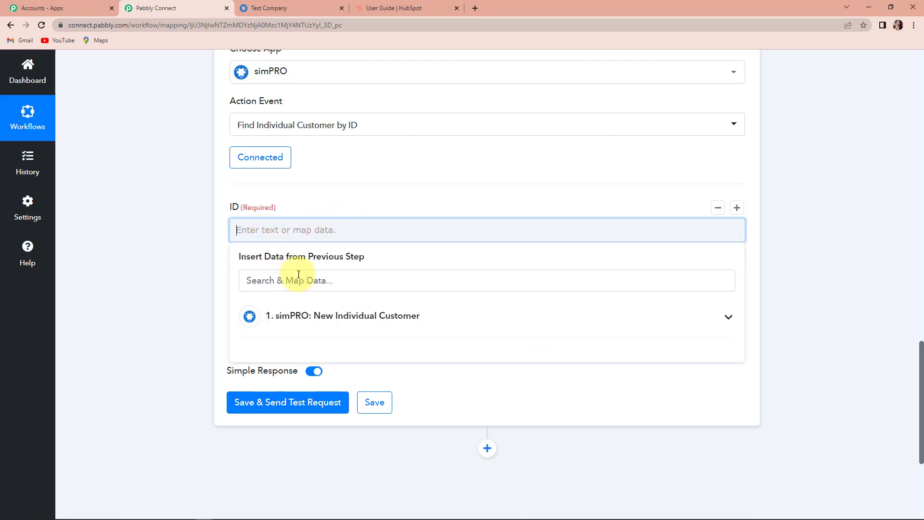
click(299, 317)
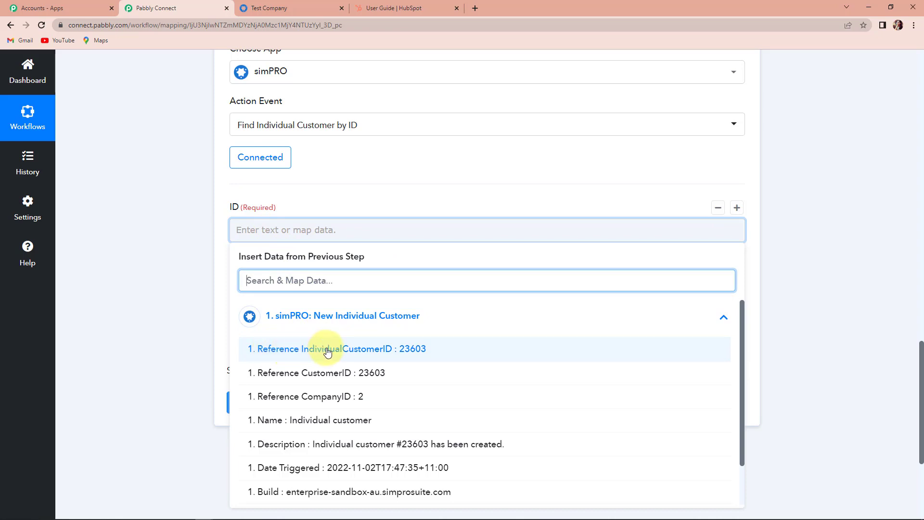
click(368, 350)
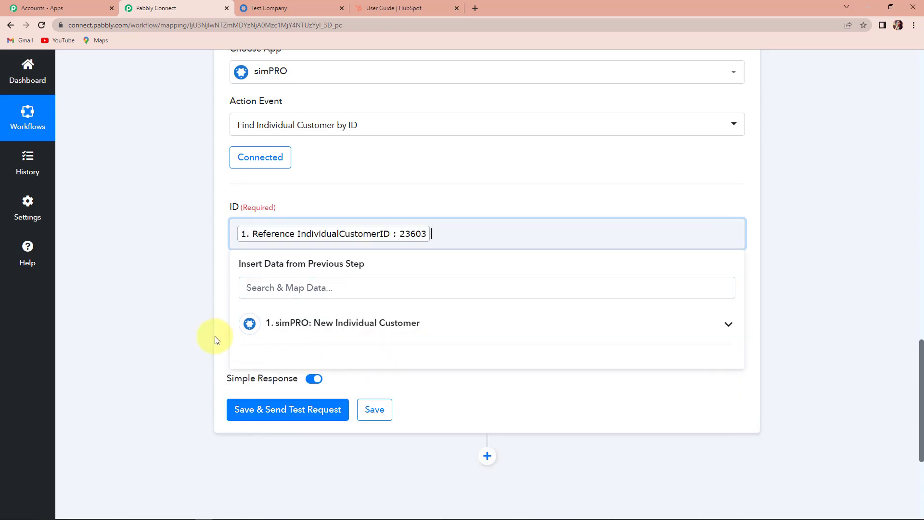
Replace Company ID's 0 with the mapped Reference CompanyID (2).
scroll(191, 316, down, 2)
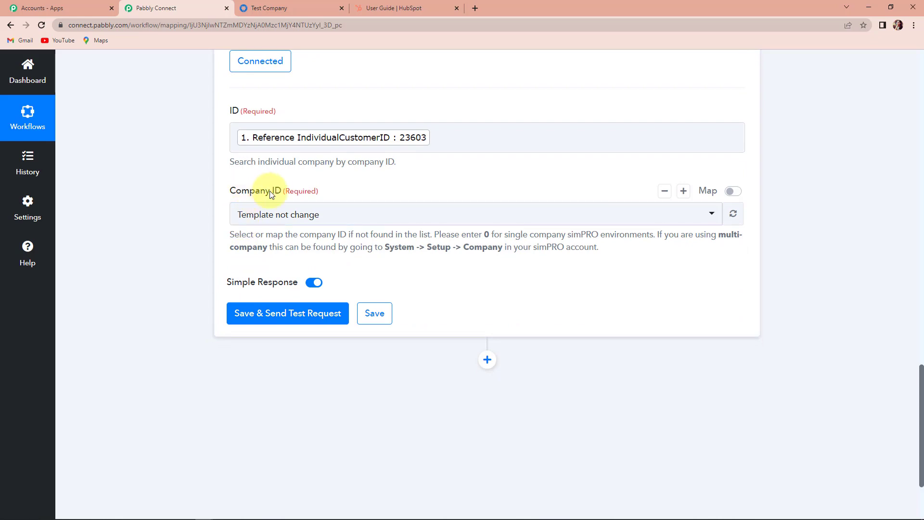
click(730, 191)
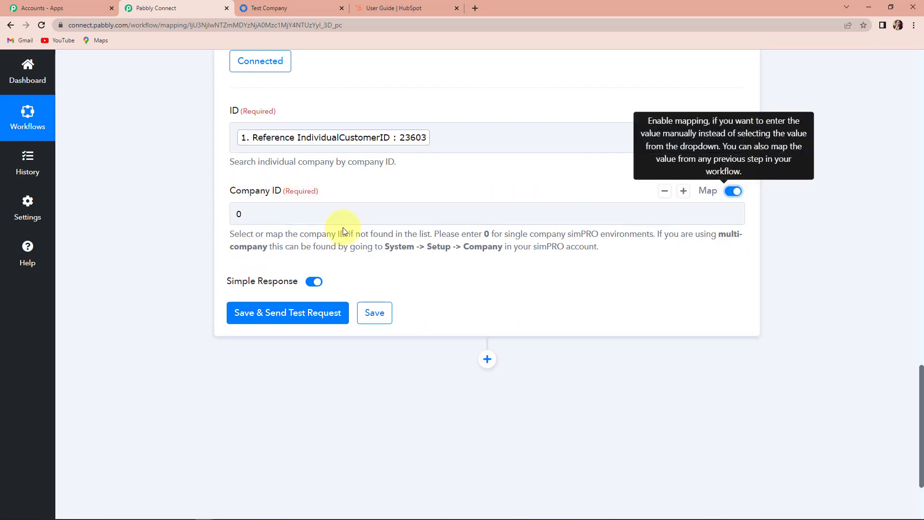
click(257, 215)
key(BackSpace)
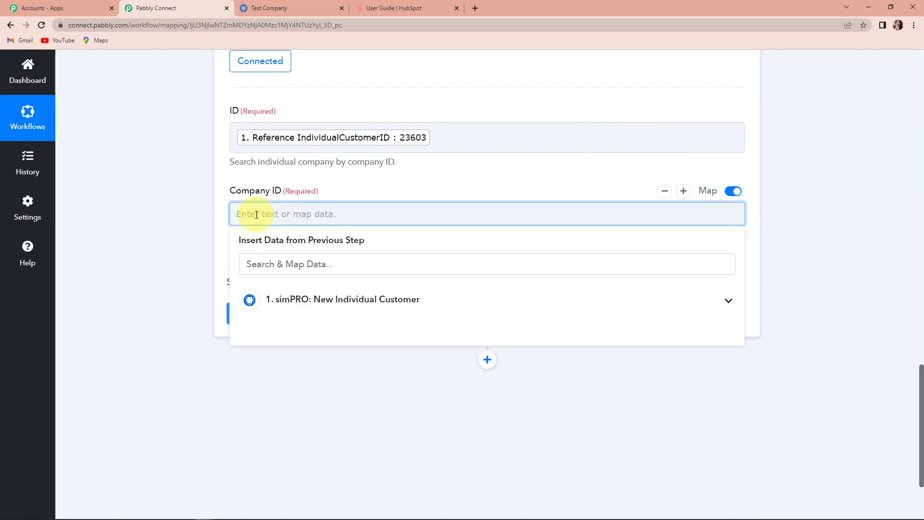
click(274, 299)
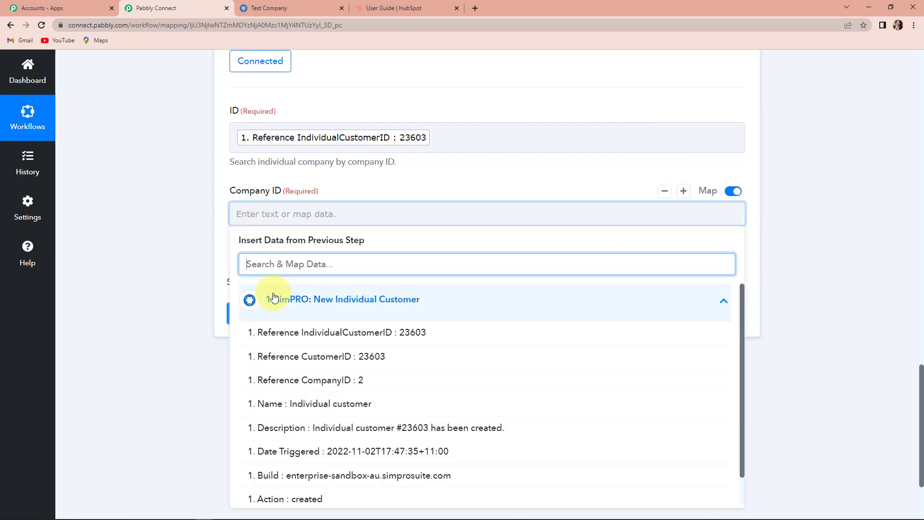
click(369, 380)
click(189, 318)
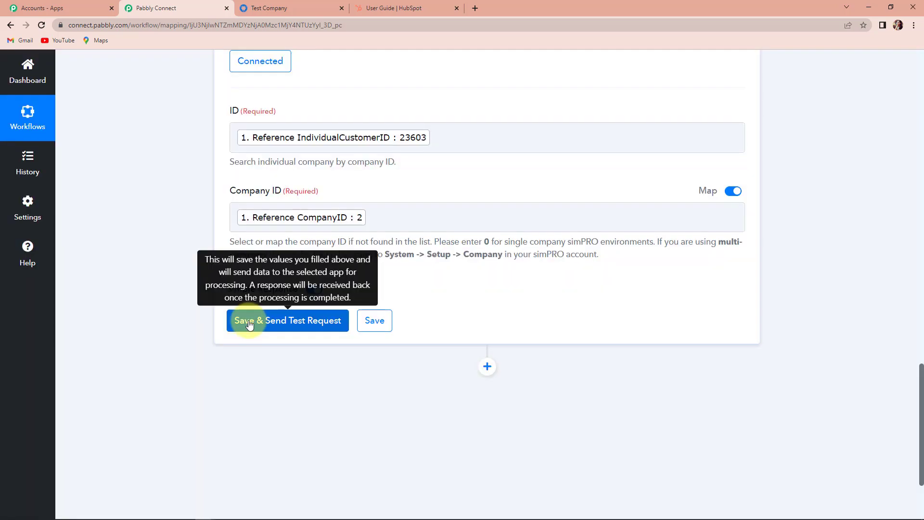
Test the lookup, review the returned record (ID 23603, Australia, AUD), then add an action step.
click(249, 325)
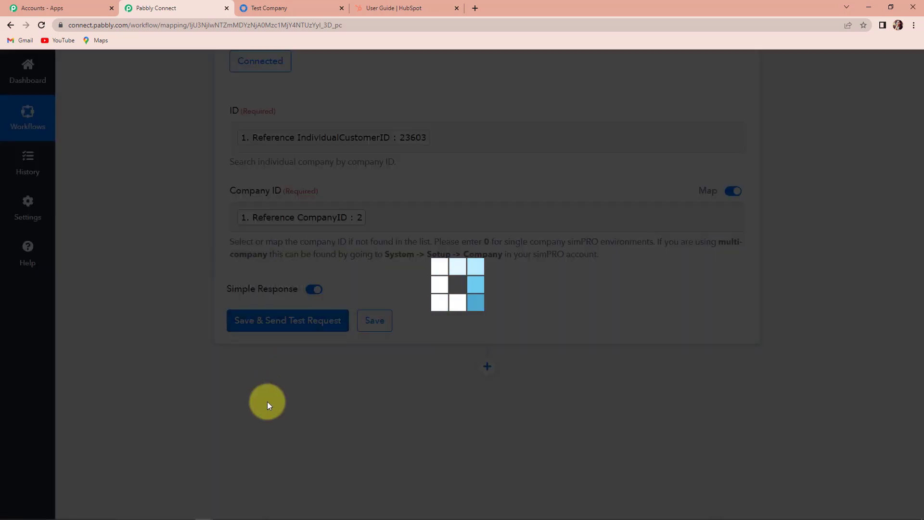
scroll(339, 370, down, 2)
scroll(850, 367, down, 3)
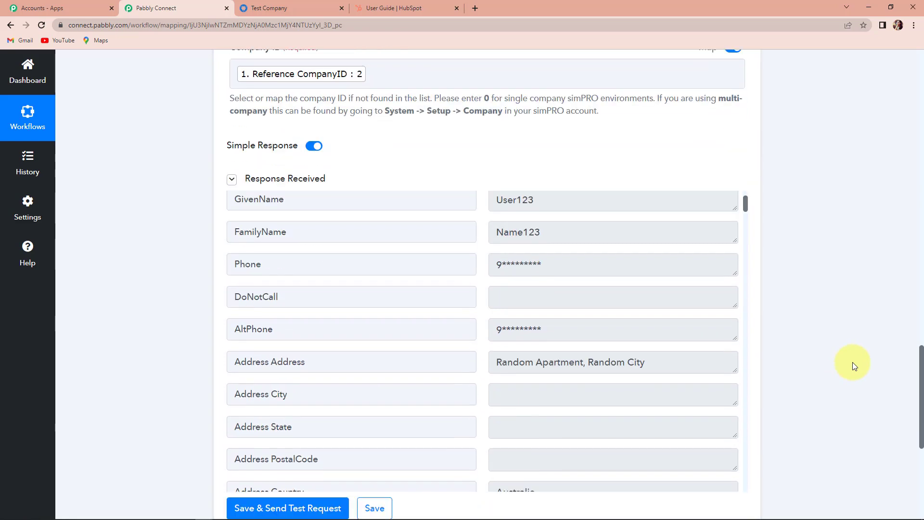
scroll(603, 347, up, 2)
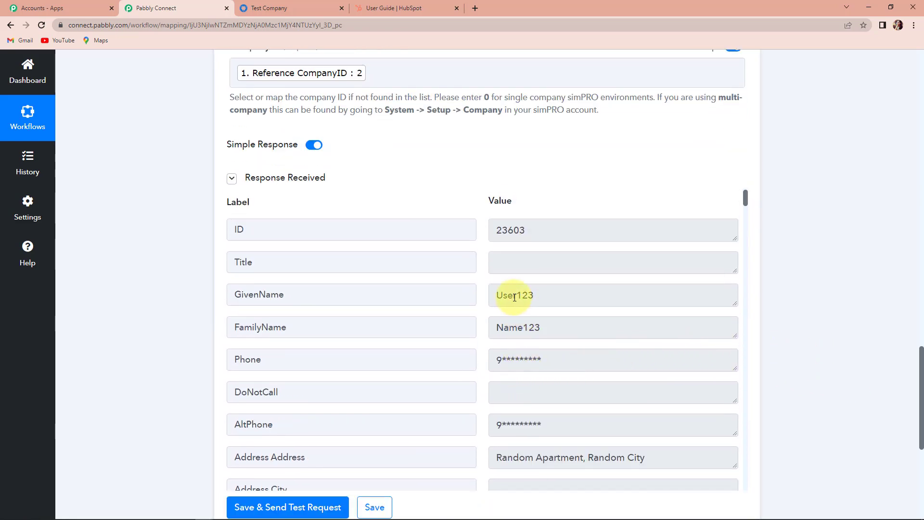
scroll(516, 326, down, 9)
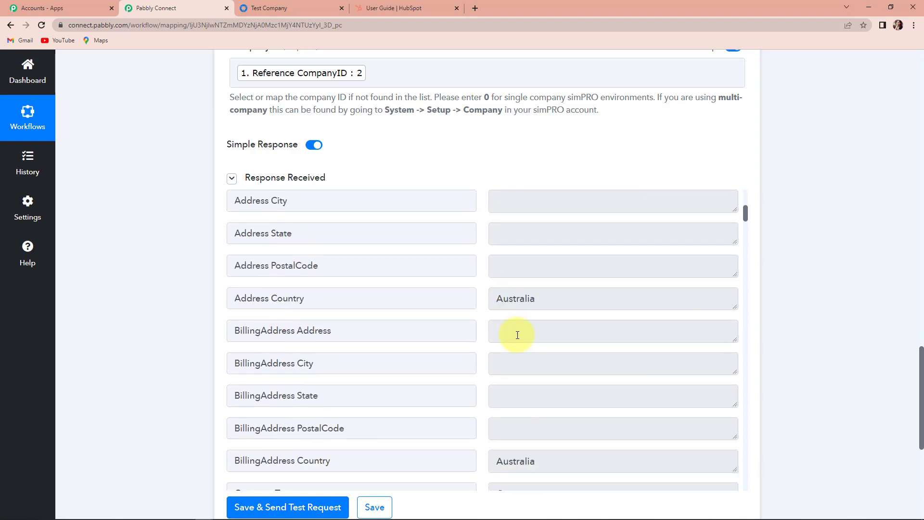
scroll(517, 335, down, 8)
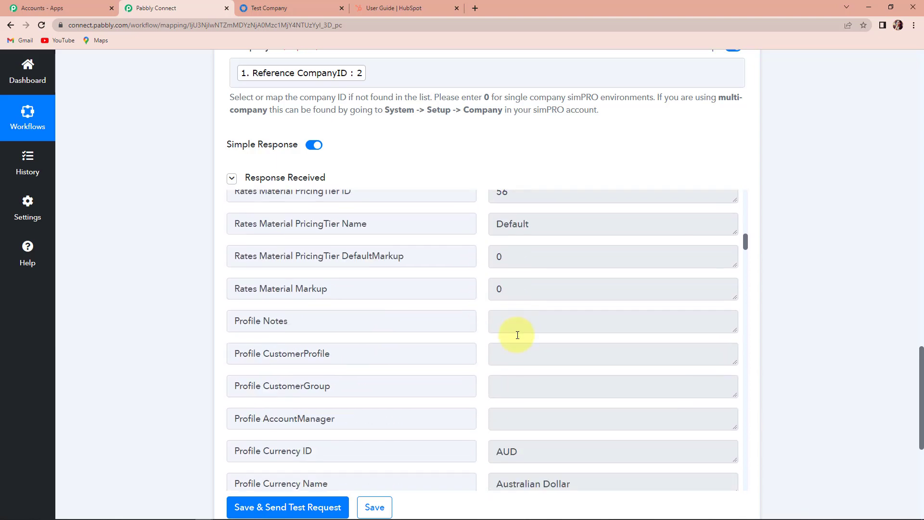
scroll(781, 323, down, 2)
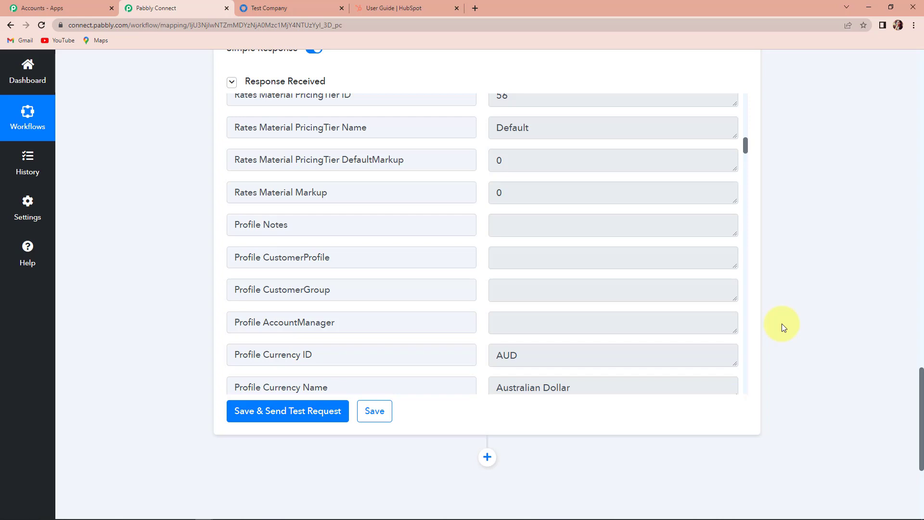
scroll(687, 348, down, 4)
click(487, 265)
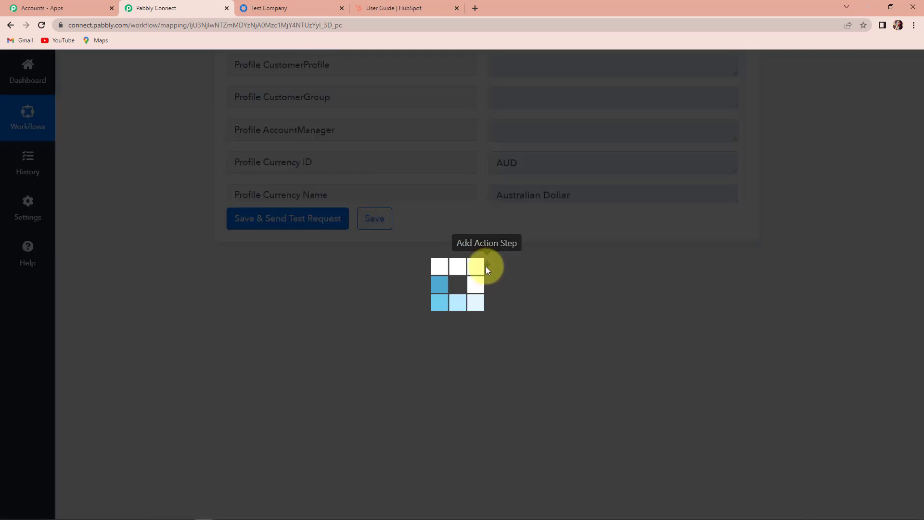
Set the new action to HubSpot CRM's Create a Contact event.
click(285, 396)
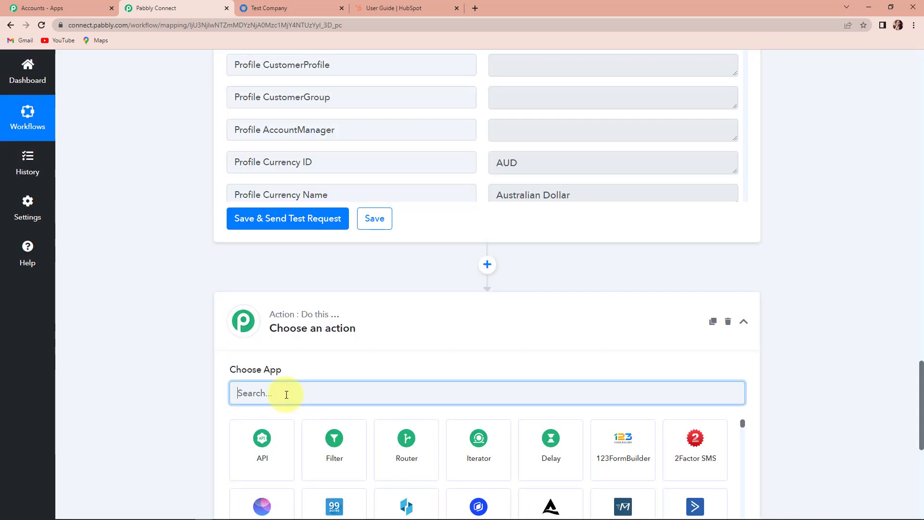
text(hubspot)
click(279, 443)
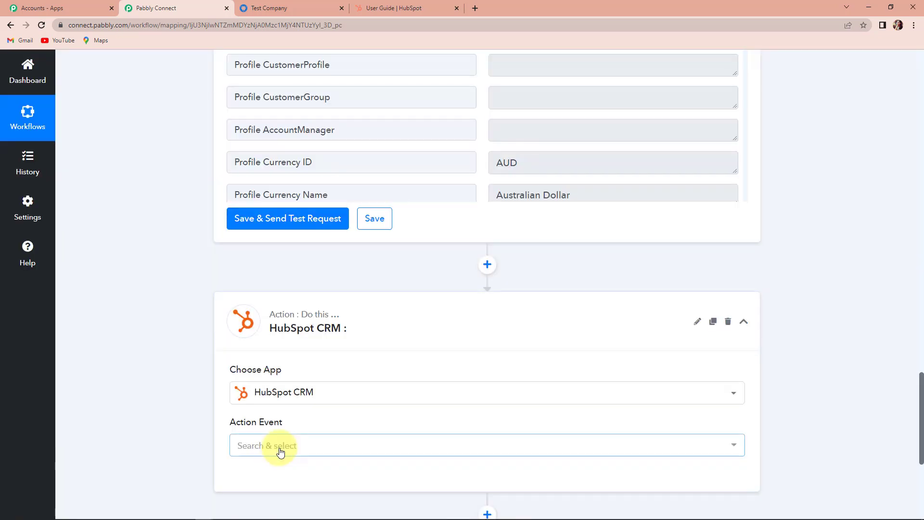
scroll(314, 418, down, 2)
click(293, 350)
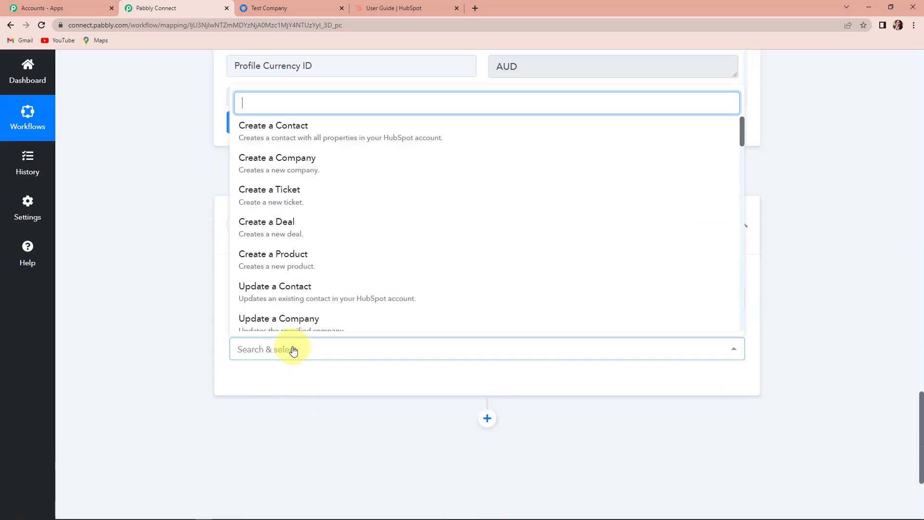
click(304, 135)
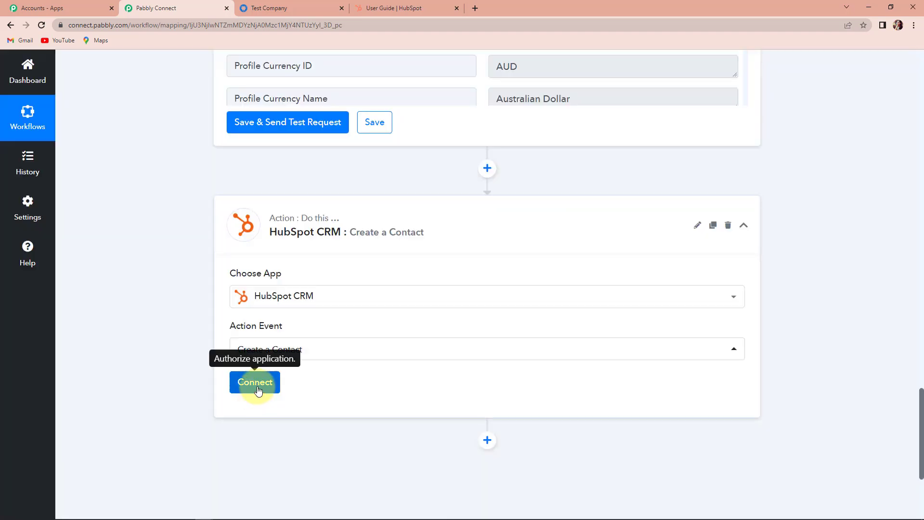
click(255, 385)
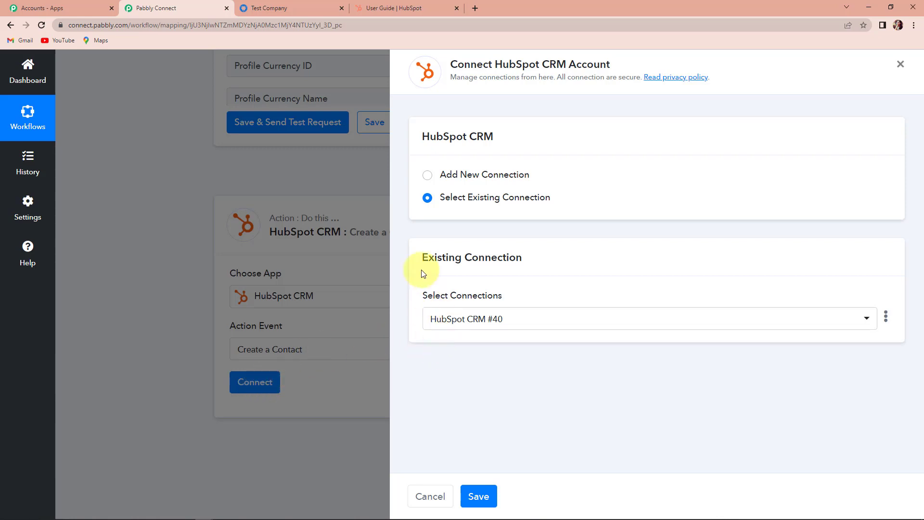
Add a new HubSpot CRM connection (#41) by authorising the chosen HubSpot account.
click(427, 177)
click(450, 303)
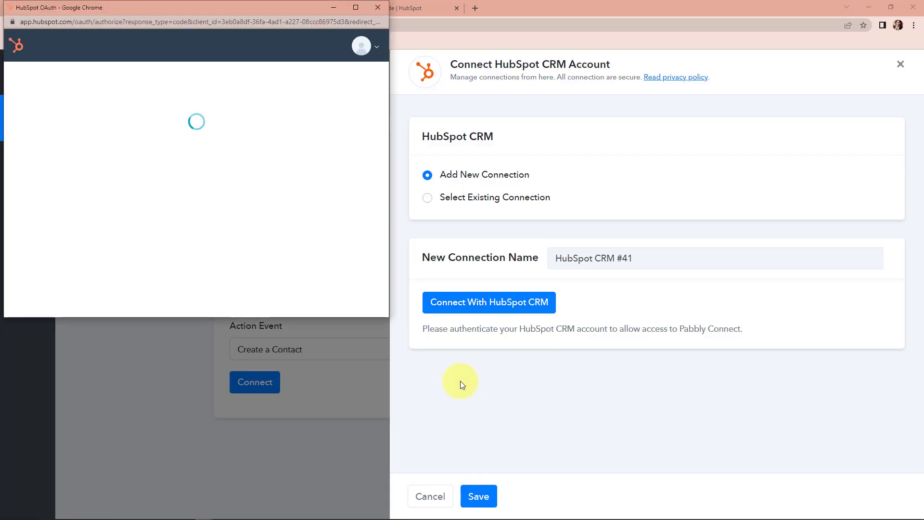
scroll(202, 241, down, 4)
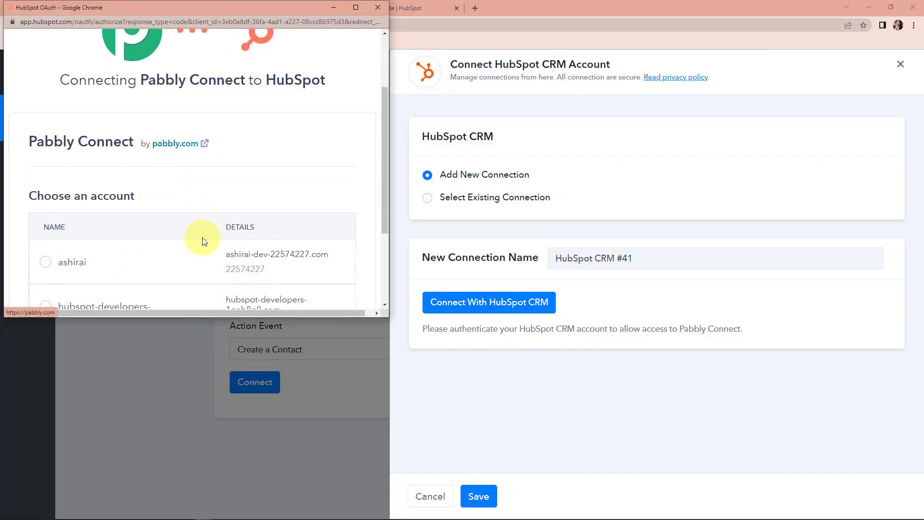
click(47, 263)
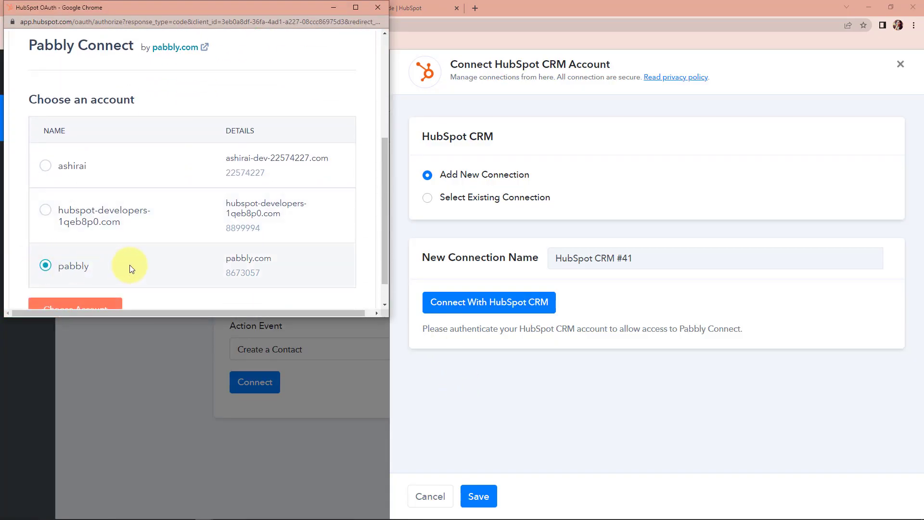
scroll(129, 264, down, 1)
click(78, 276)
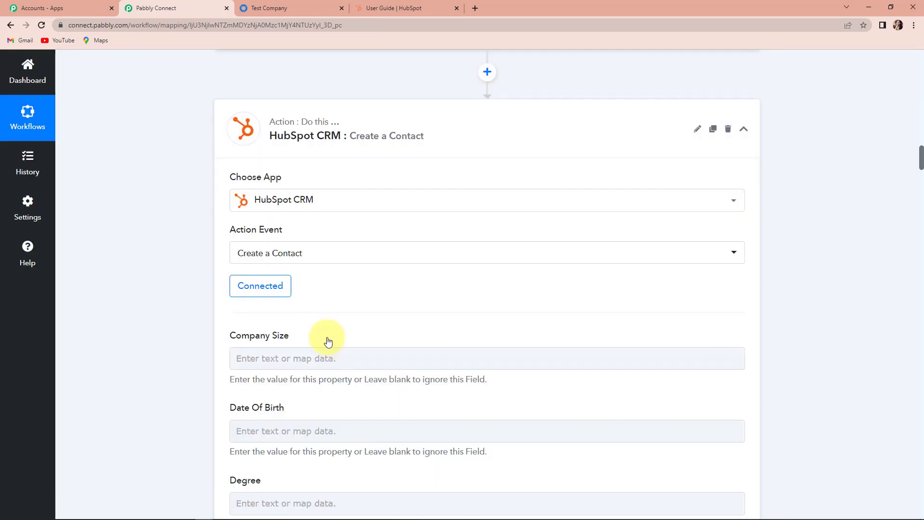
Map the simPRO GivenName and FamilyName into First Name and Last Name.
scroll(342, 324, down, 5)
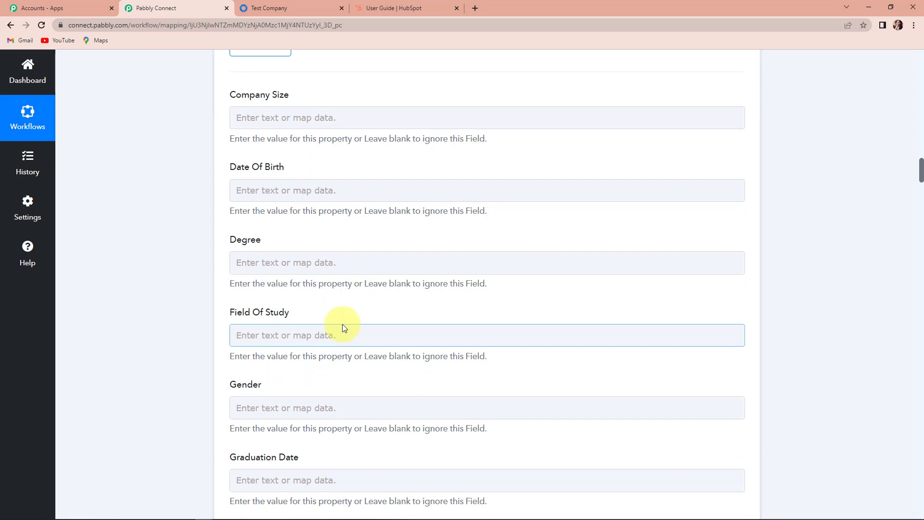
scroll(342, 325, down, 4)
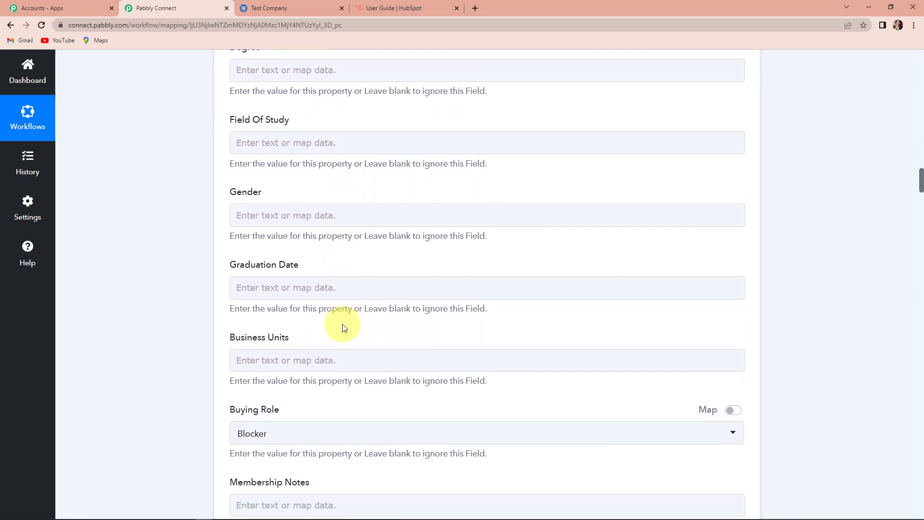
scroll(342, 324, down, 11)
scroll(343, 325, down, 12)
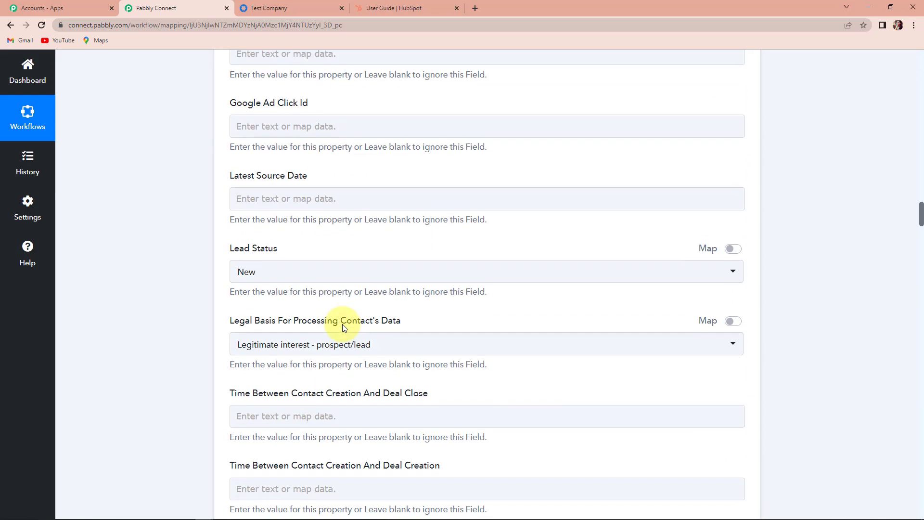
scroll(342, 324, down, 12)
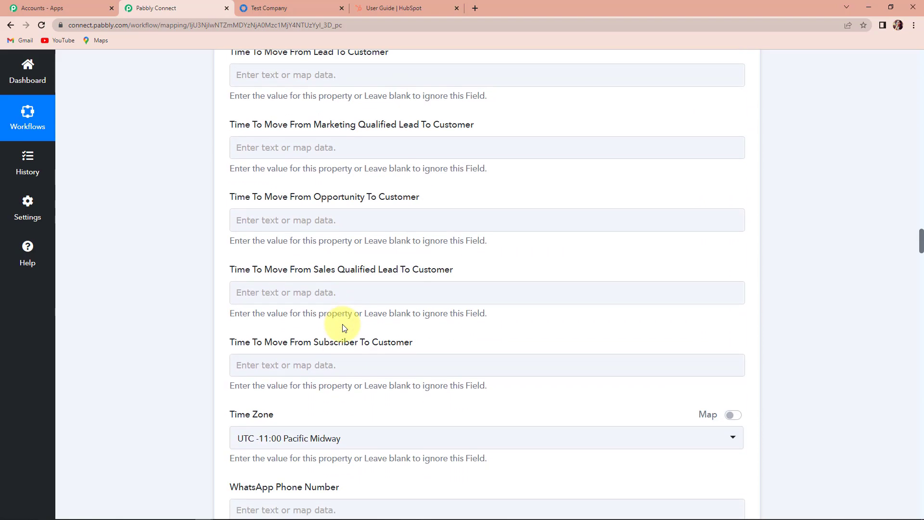
scroll(343, 325, down, 7)
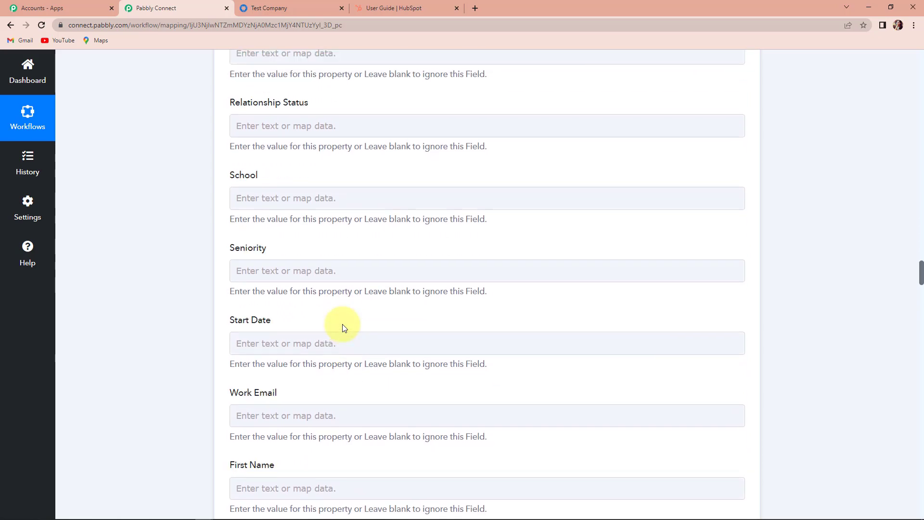
click(269, 296)
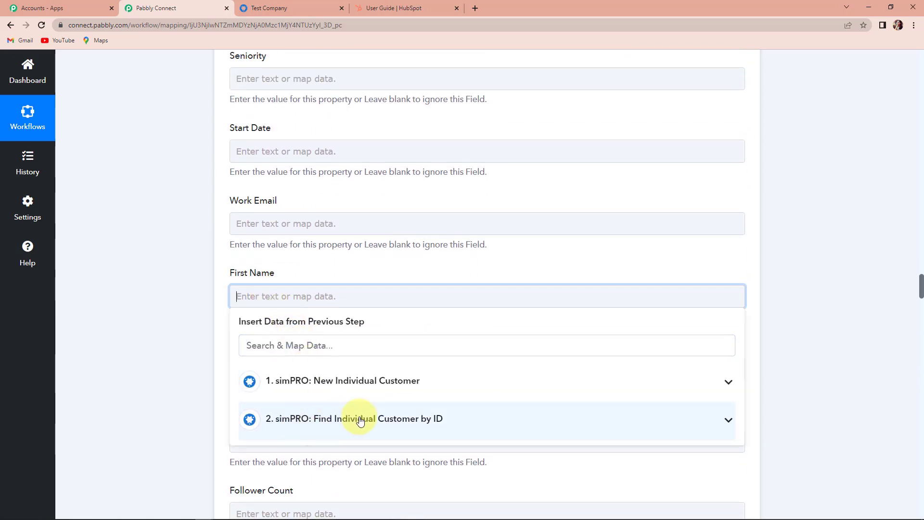
click(293, 426)
scroll(319, 433, down, 3)
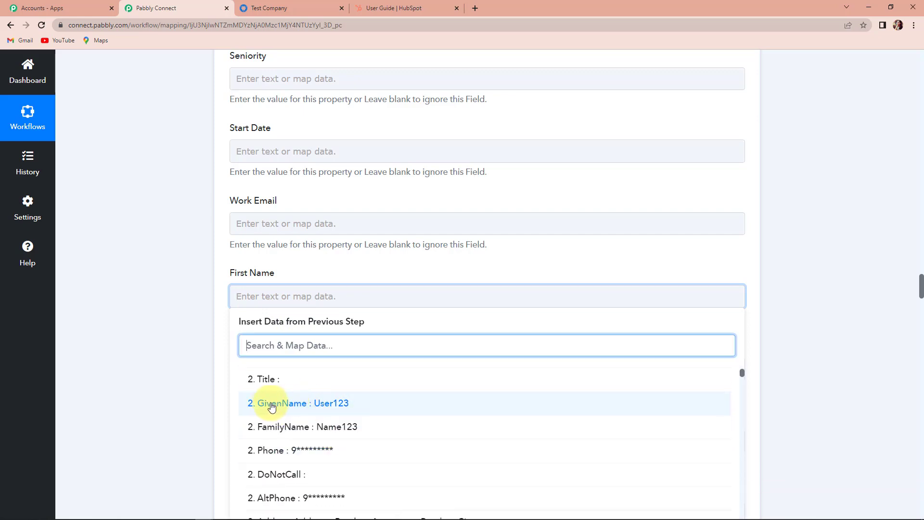
click(323, 404)
click(181, 360)
scroll(180, 359, down, 7)
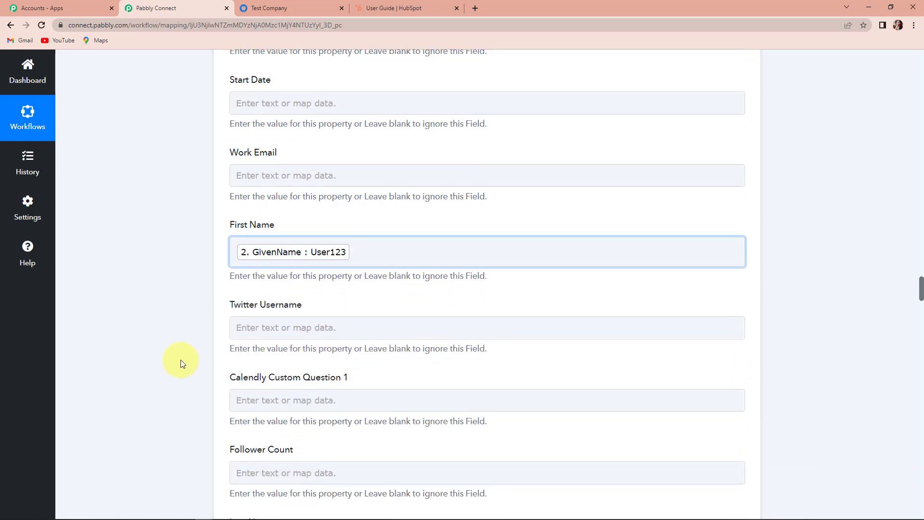
click(270, 257)
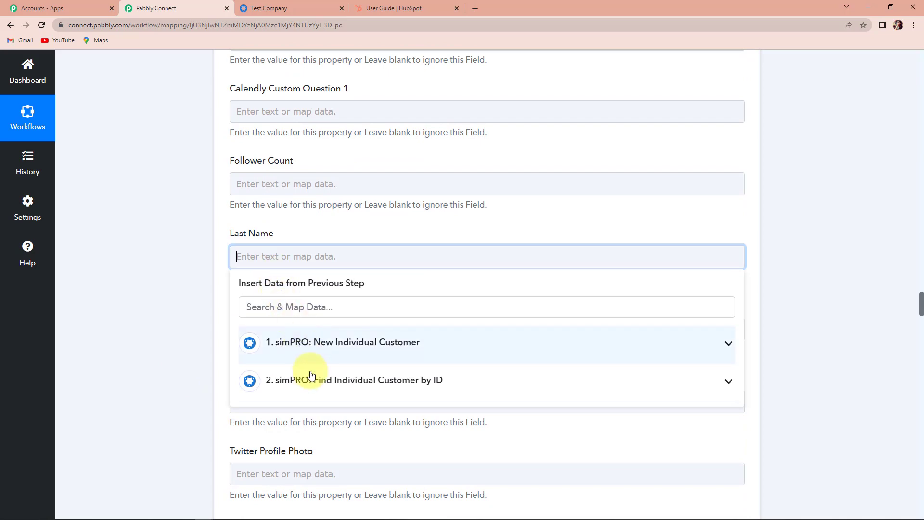
click(310, 380)
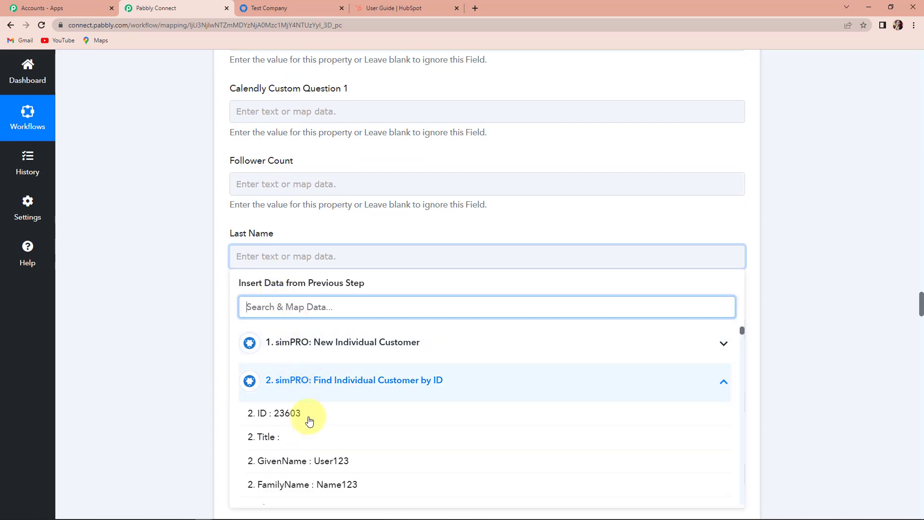
click(310, 484)
Map the customer's Email and Phone into HubSpot's Email and Phone Number fields.
scroll(148, 380, down, 8)
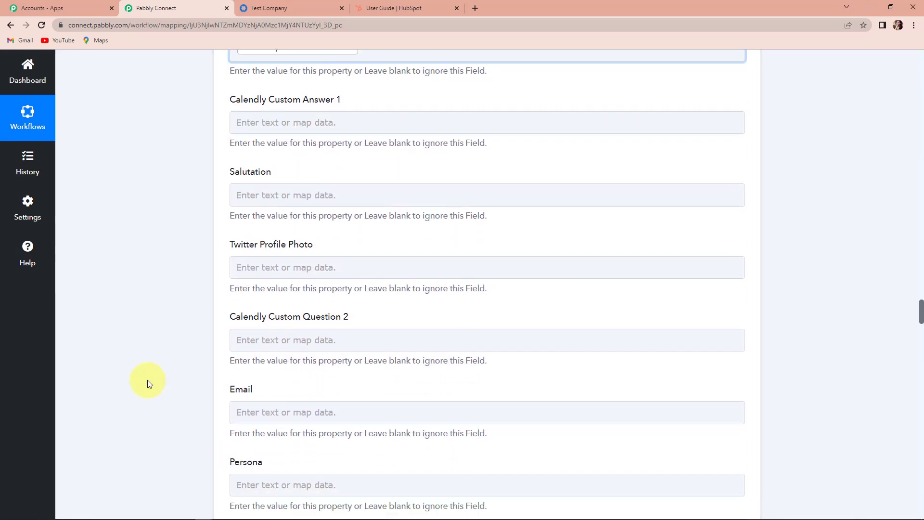
scroll(147, 380, down, 1)
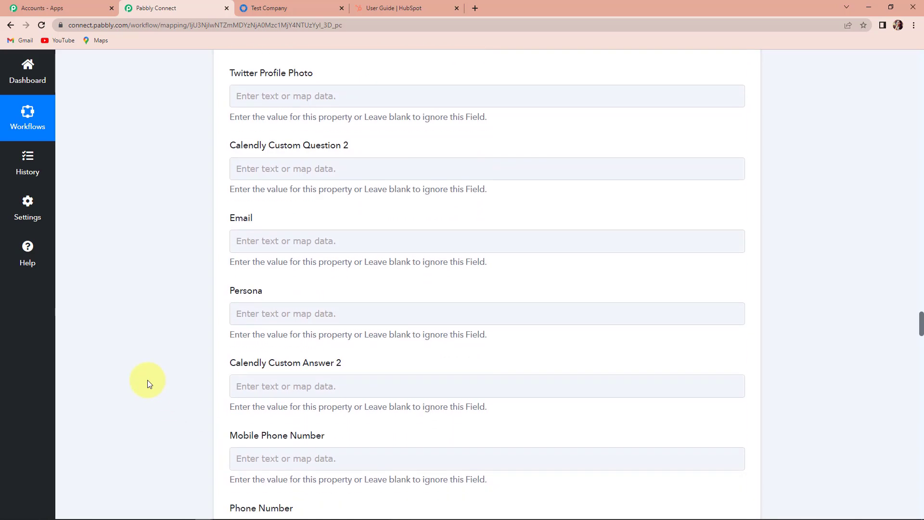
click(266, 240)
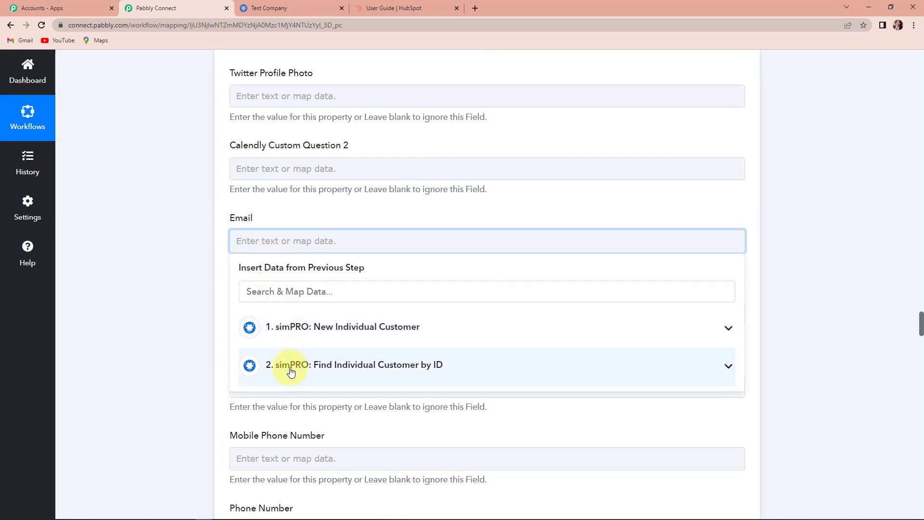
click(291, 368)
text(@)
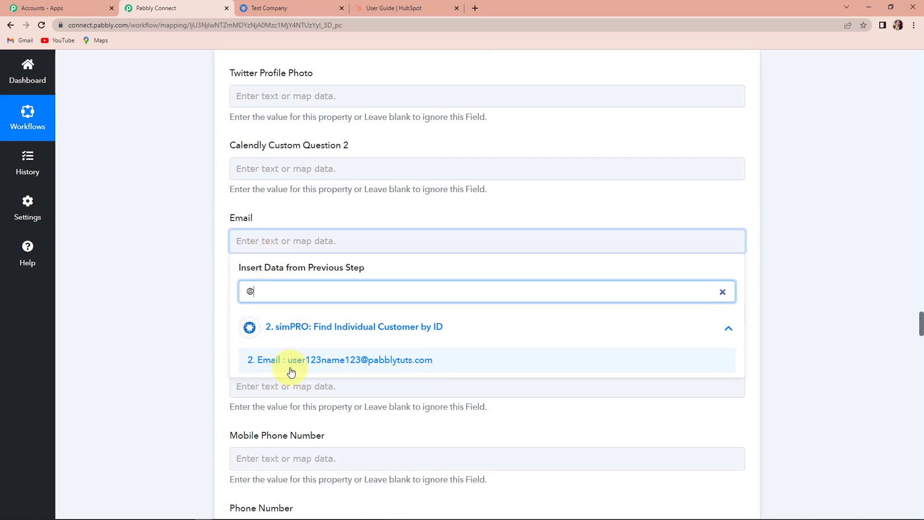
click(291, 371)
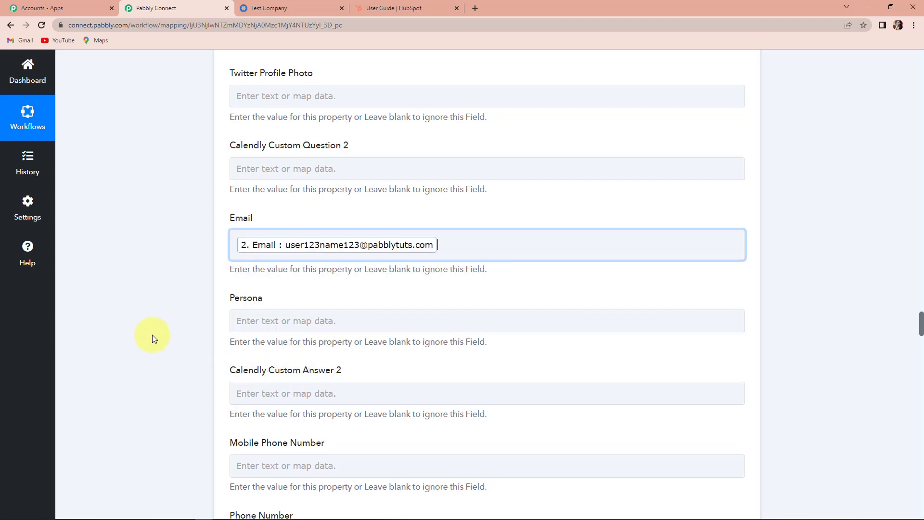
scroll(153, 338, down, 2)
scroll(153, 338, down, 2)
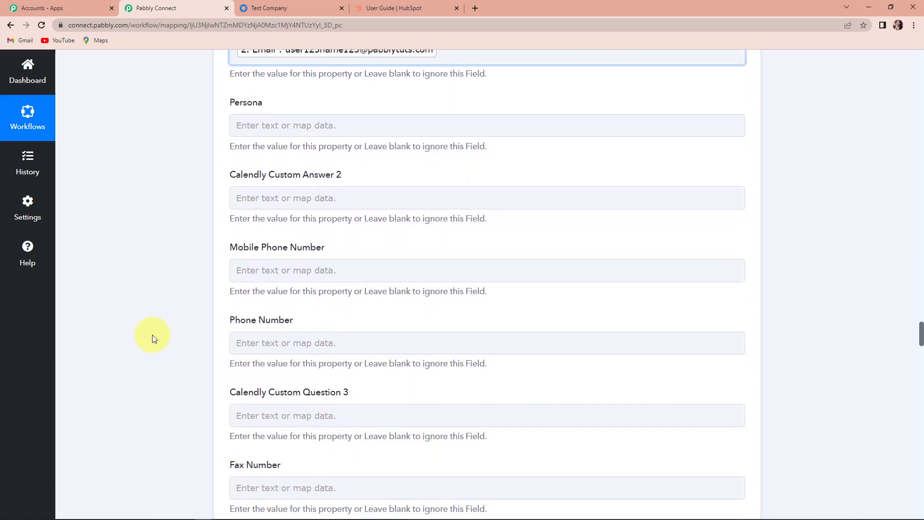
scroll(153, 337, down, 2)
click(285, 247)
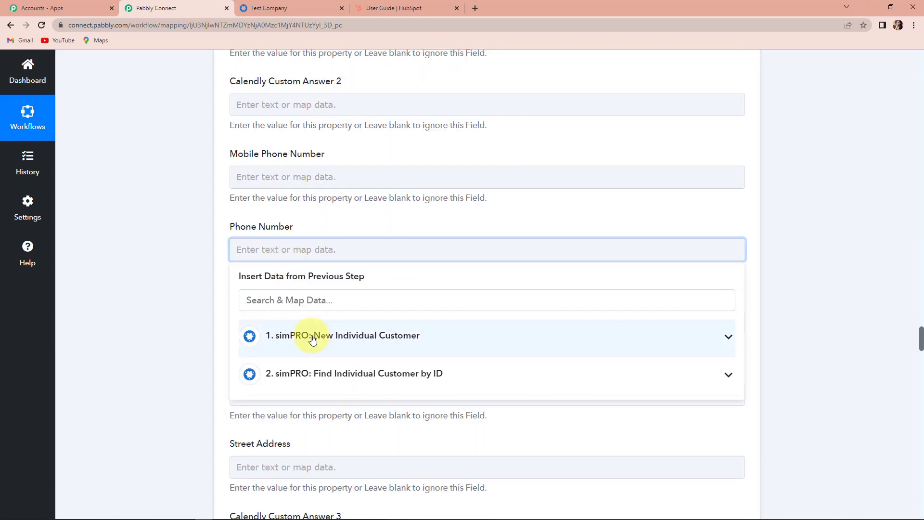
click(314, 372)
scroll(333, 440, down, 1)
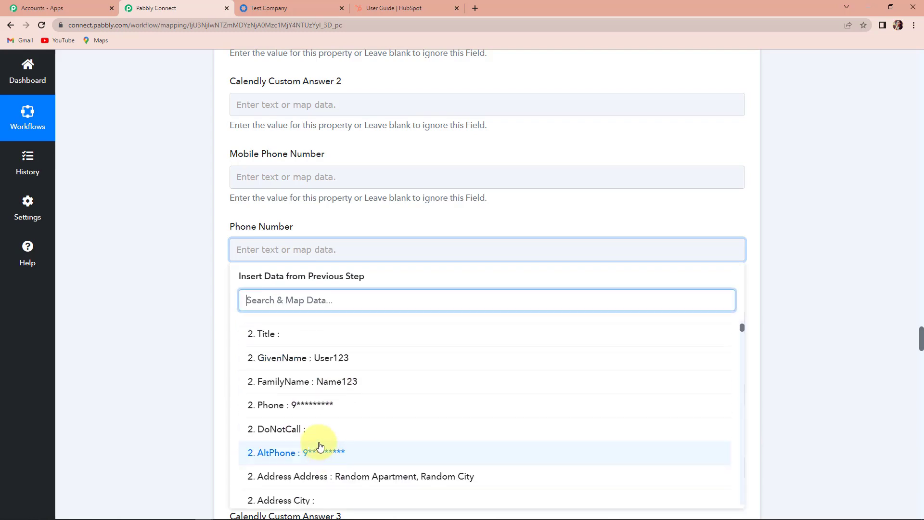
click(319, 405)
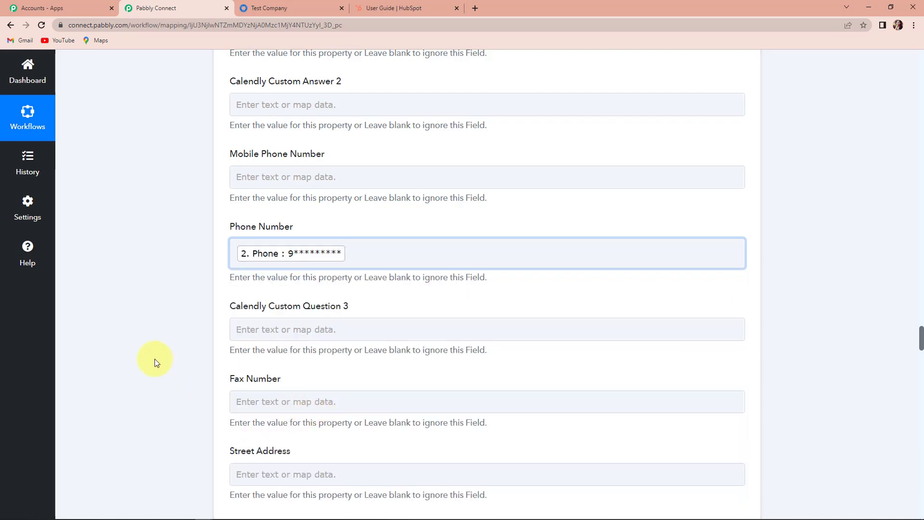
scroll(154, 359, down, 15)
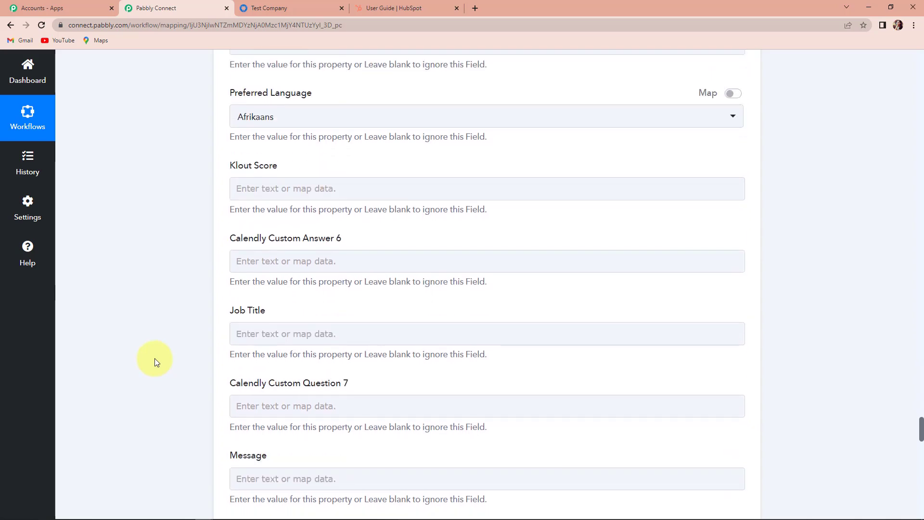
scroll(155, 361, down, 20)
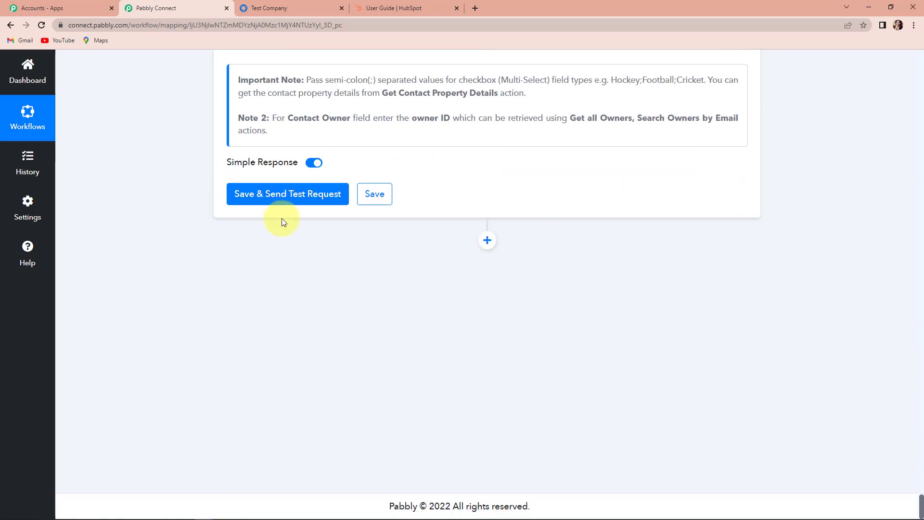
Send a test request that creates HubSpot contact 17301, then switch to HubSpot.
click(289, 194)
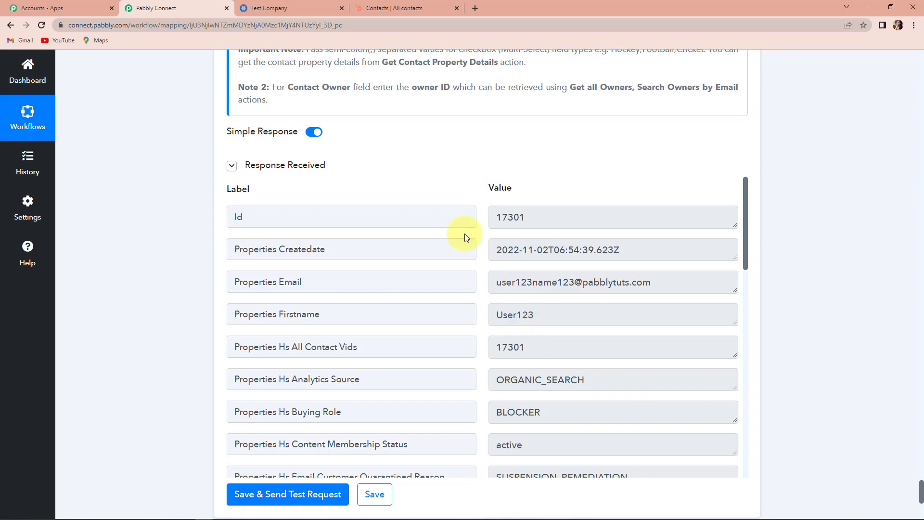
click(373, 9)
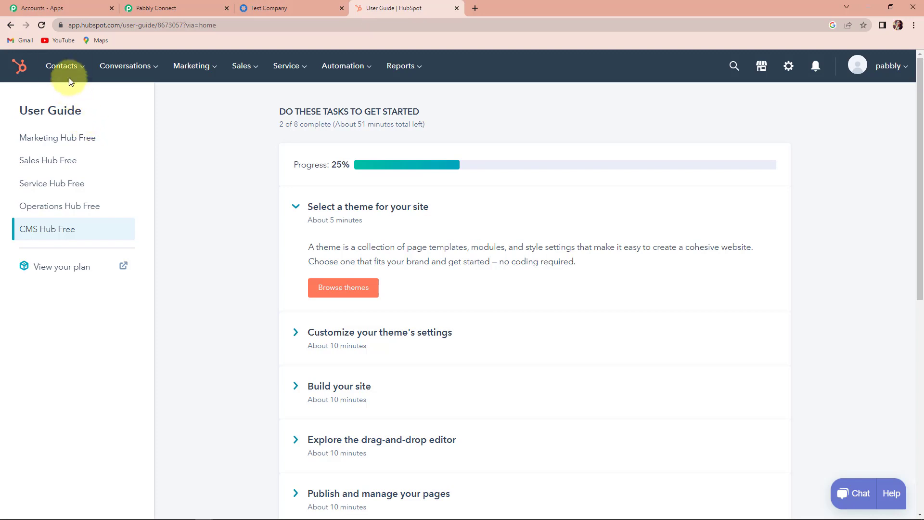
Open the newly created contact 17301 from HubSpot's All contacts list.
click(63, 65)
click(62, 99)
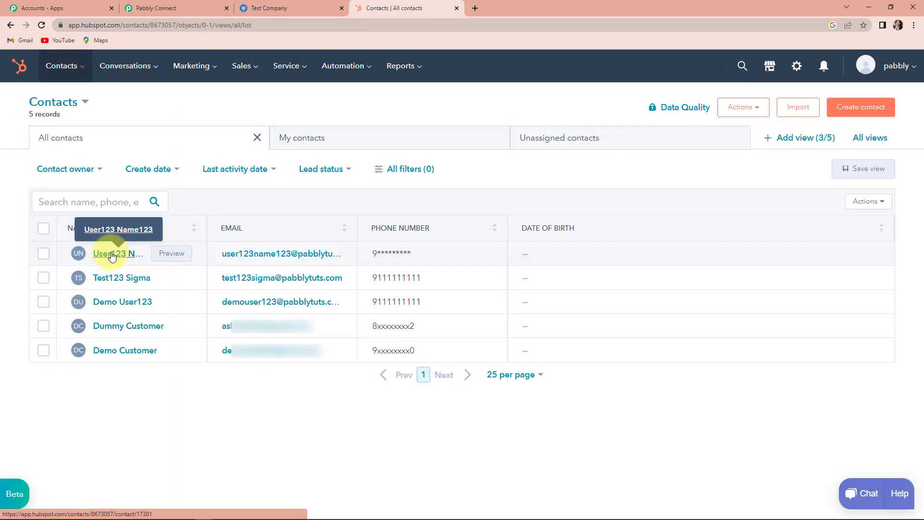
click(113, 255)
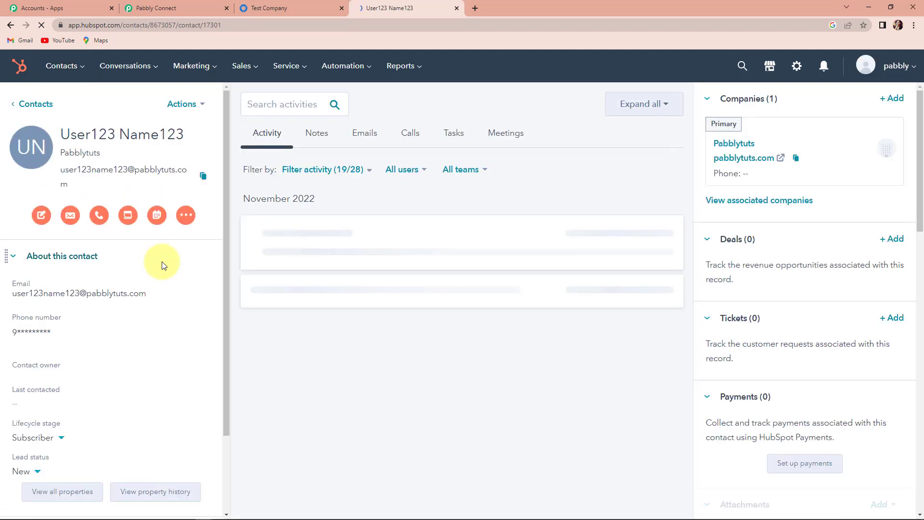
scroll(85, 217, down, 2)
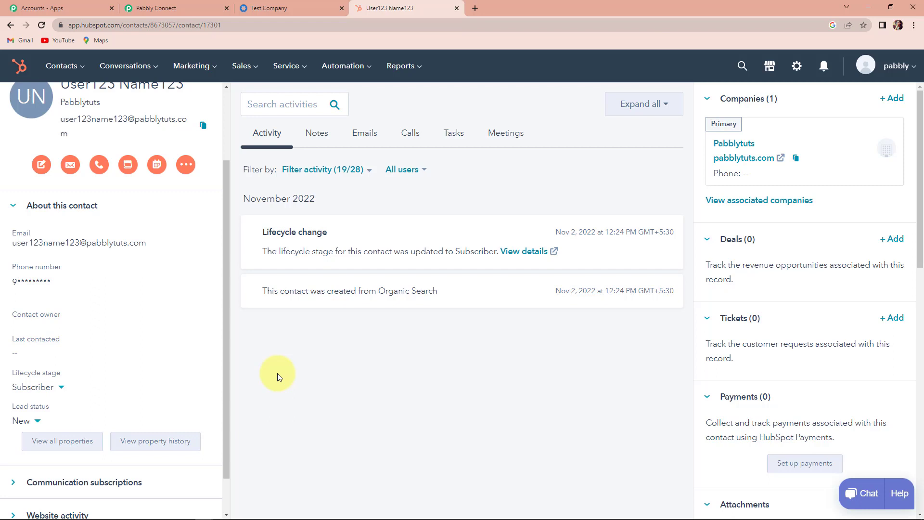
In simPRO, start a new Individual customer via People > Create New Customer.
click(299, 10)
click(15, 91)
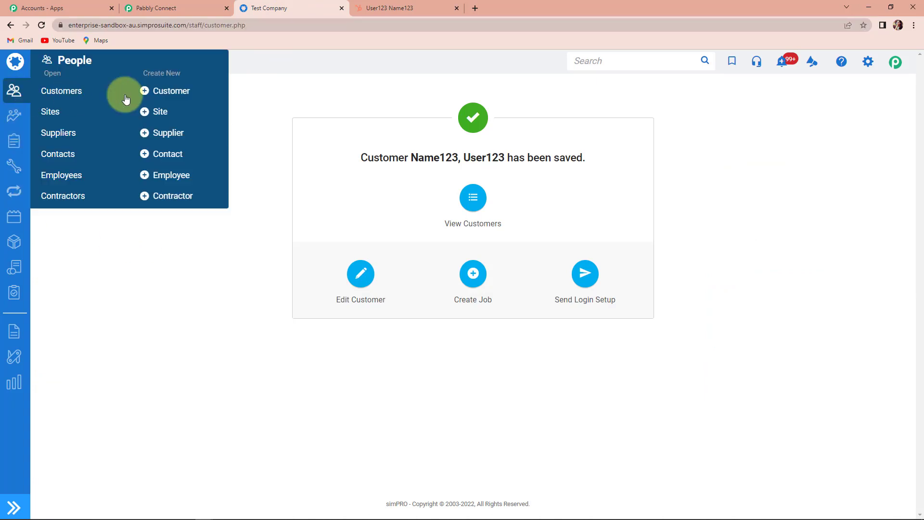
click(172, 94)
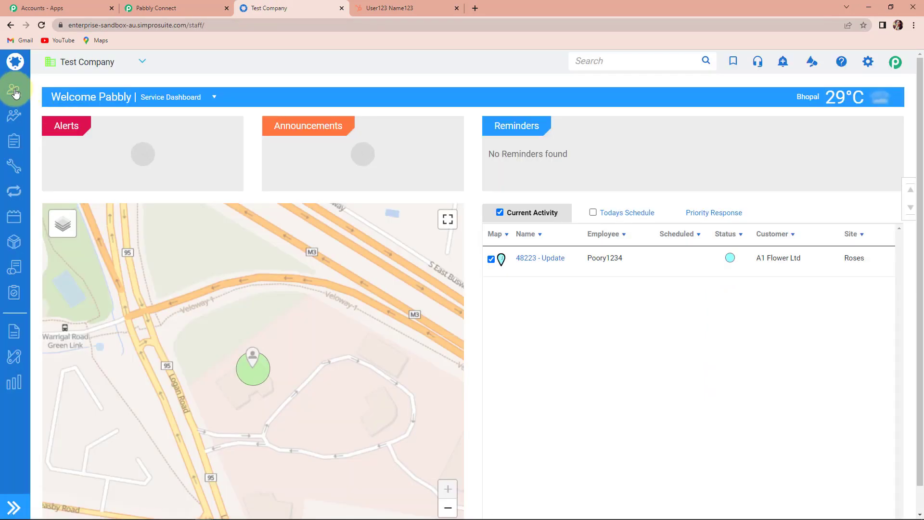
click(15, 91)
click(173, 96)
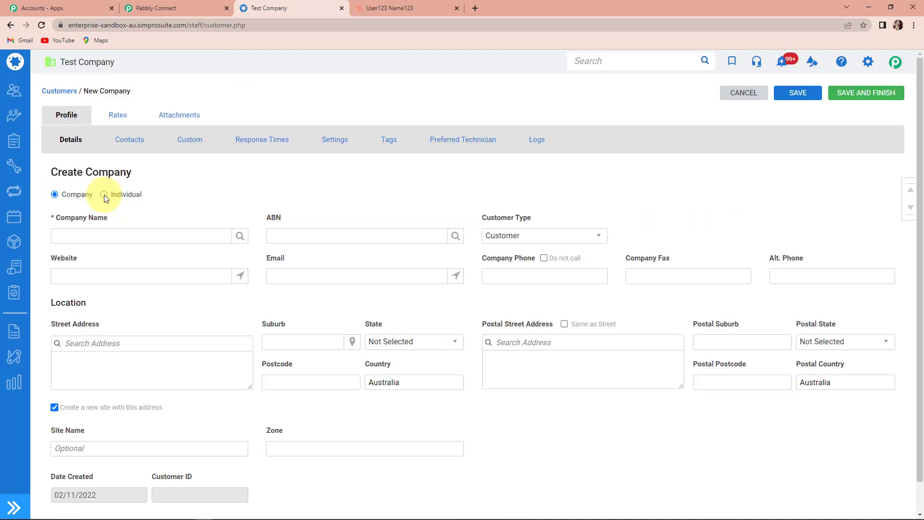
click(104, 194)
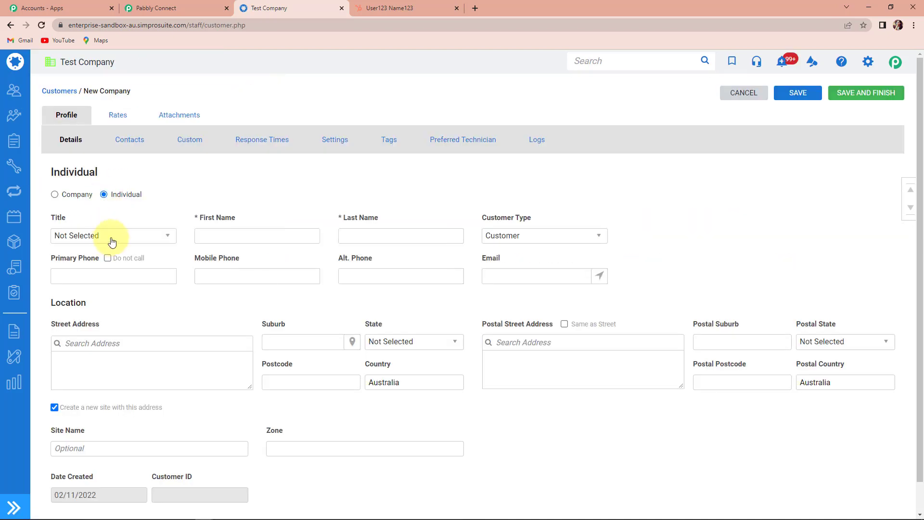
Enter the customer's first and last name, primary phone, the same mobile number, and alternate phone.
click(208, 235)
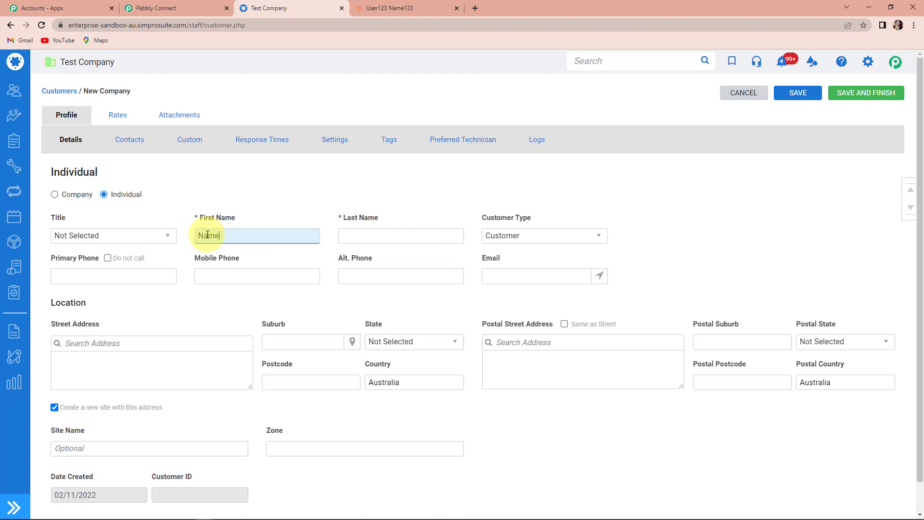
click(360, 236)
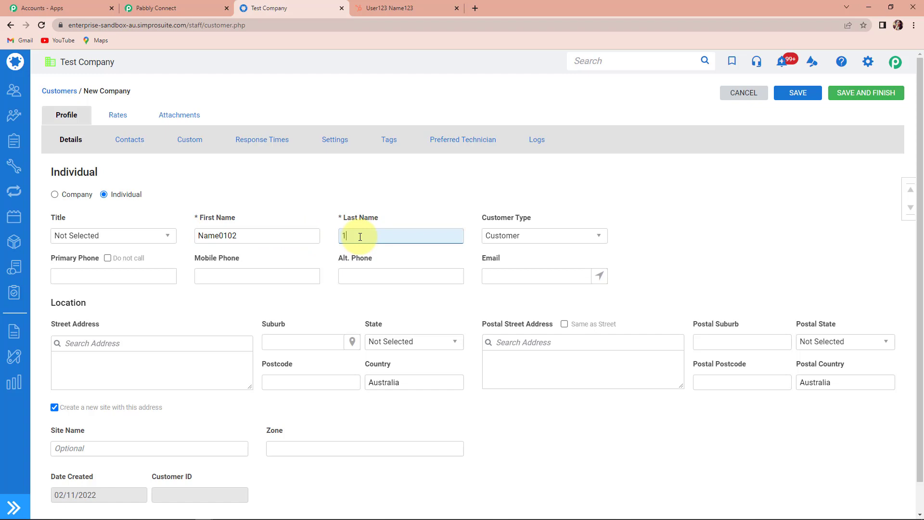
click(113, 275)
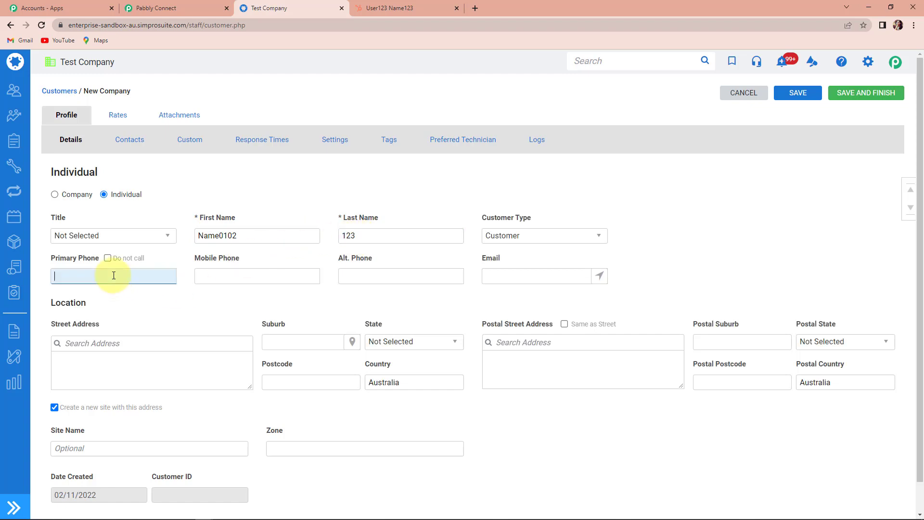
text(9**********)
drag(94, 275, 52, 276)
right_click(66, 277)
click(85, 312)
click(211, 274)
key(ctrl+v)
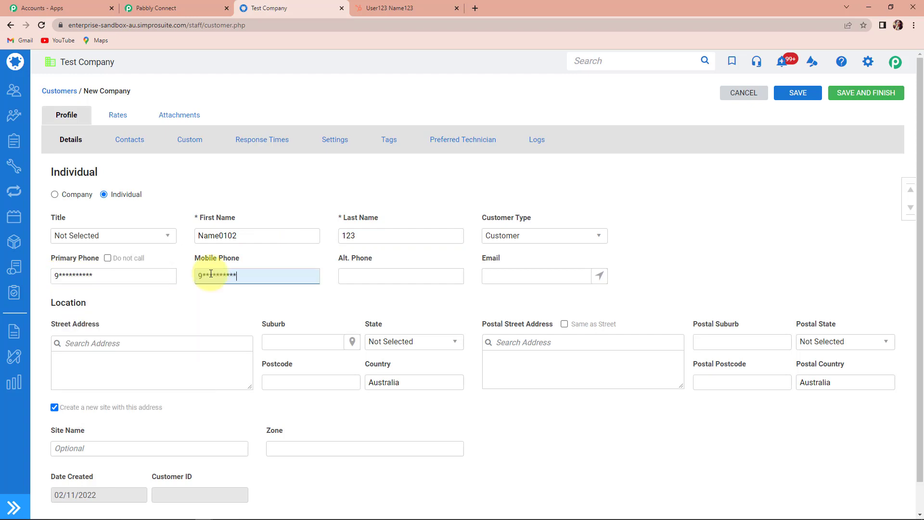
click(393, 276)
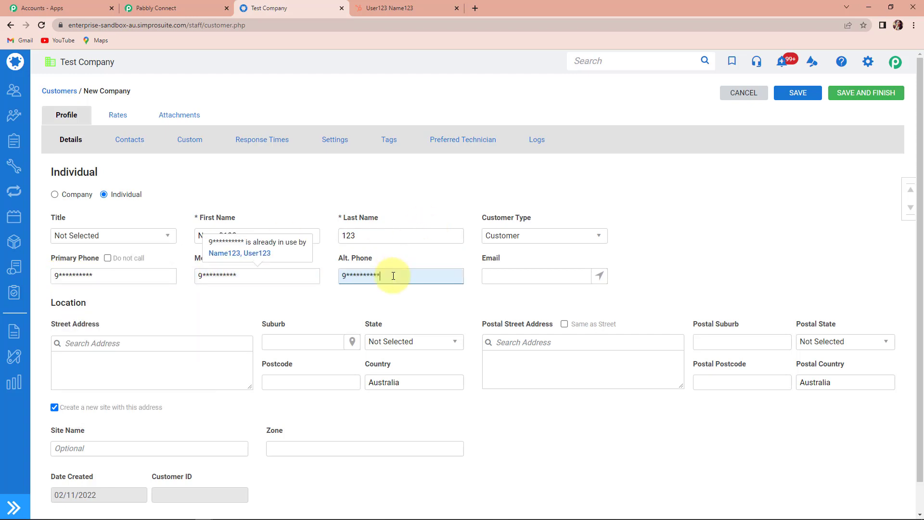
Add the customer's email and D365 Account Number, then save and finish.
click(492, 276)
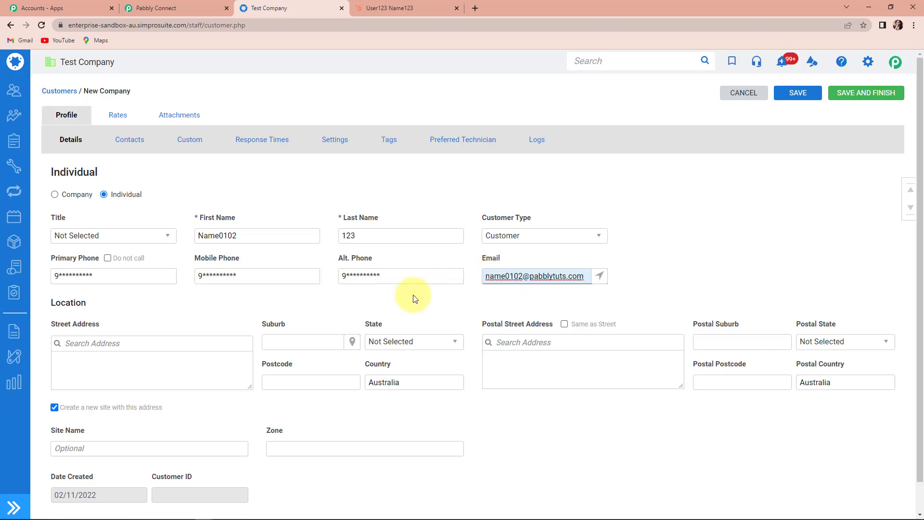
scroll(391, 302, down, 1)
click(191, 109)
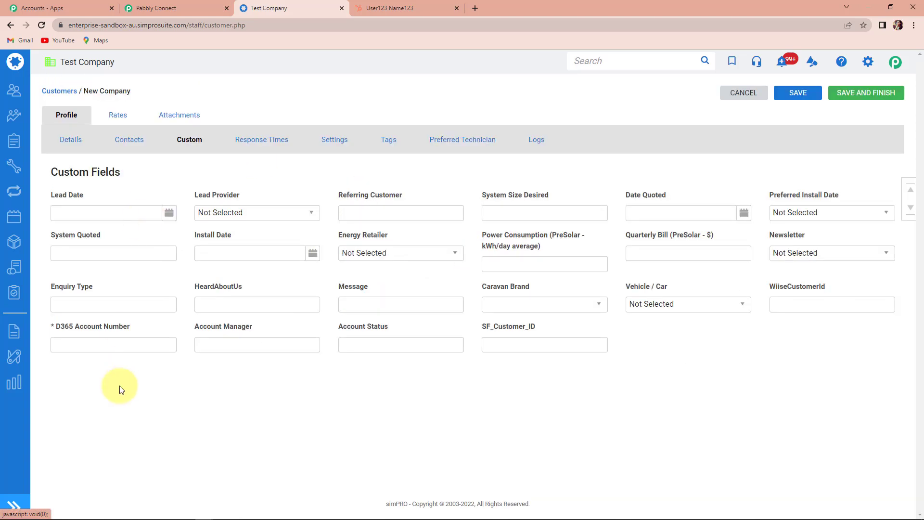
click(96, 344)
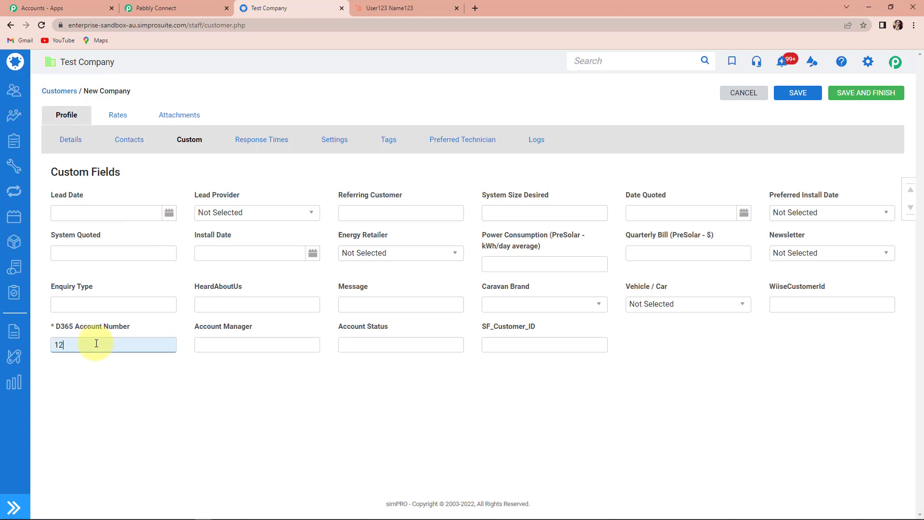
click(858, 95)
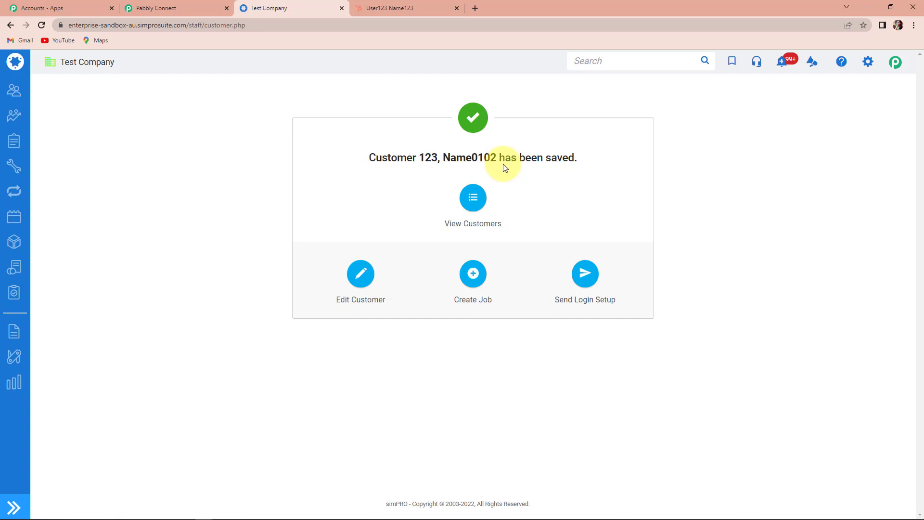
Open new contact 17351 from HubSpot's contacts list, then return to the Pabbly Connect workflow.
click(418, 9)
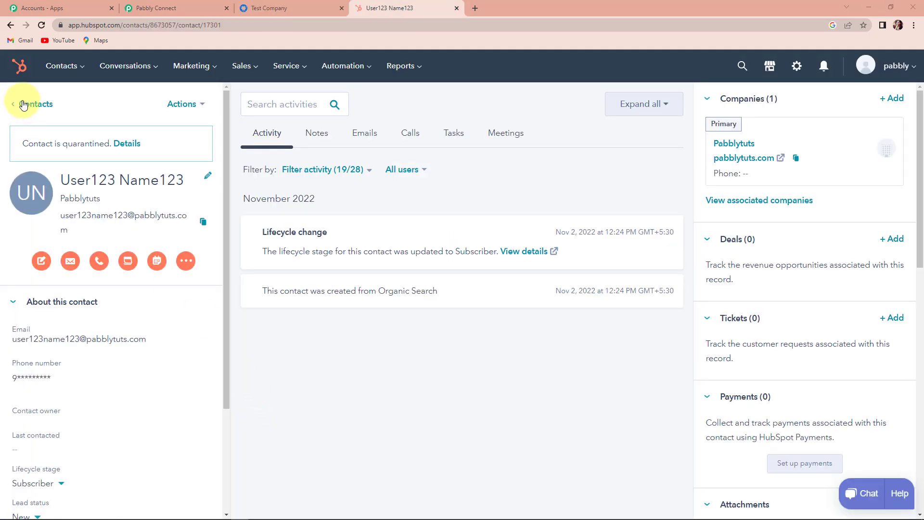
click(61, 68)
click(67, 100)
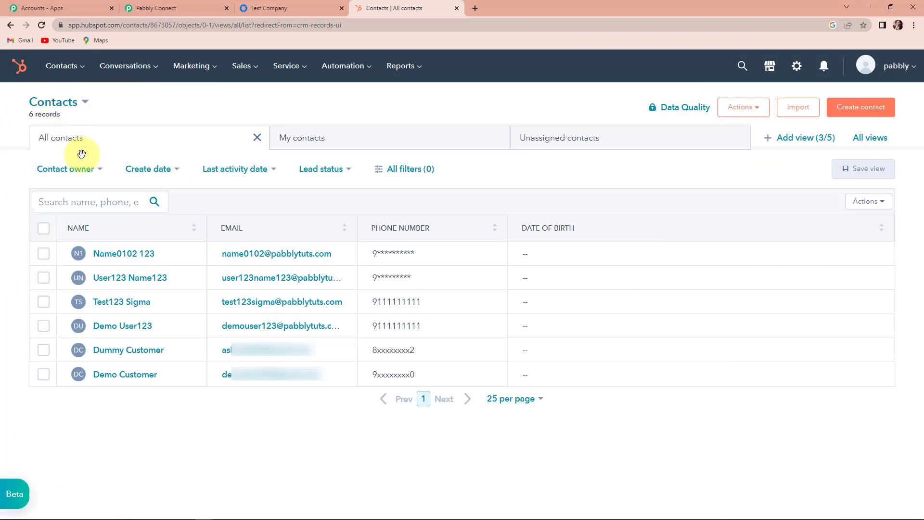
click(115, 253)
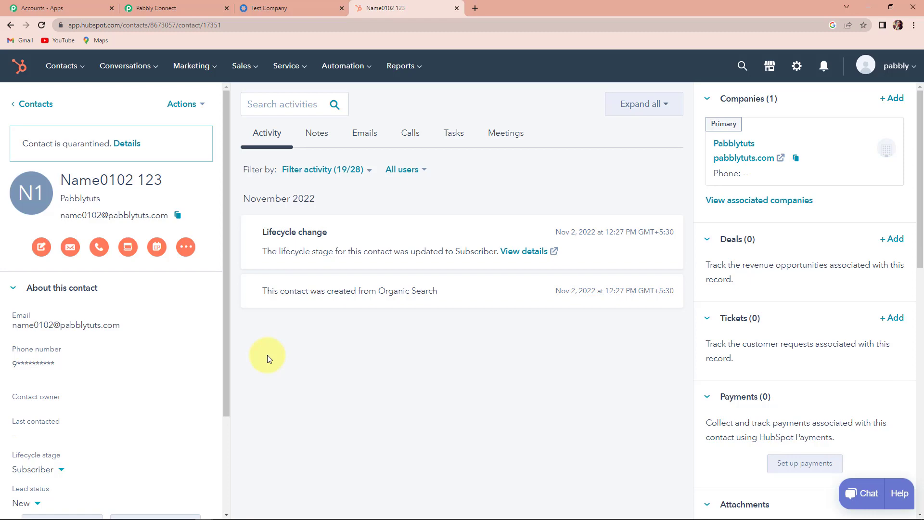
key(ctrl+2)
click(742, 222)
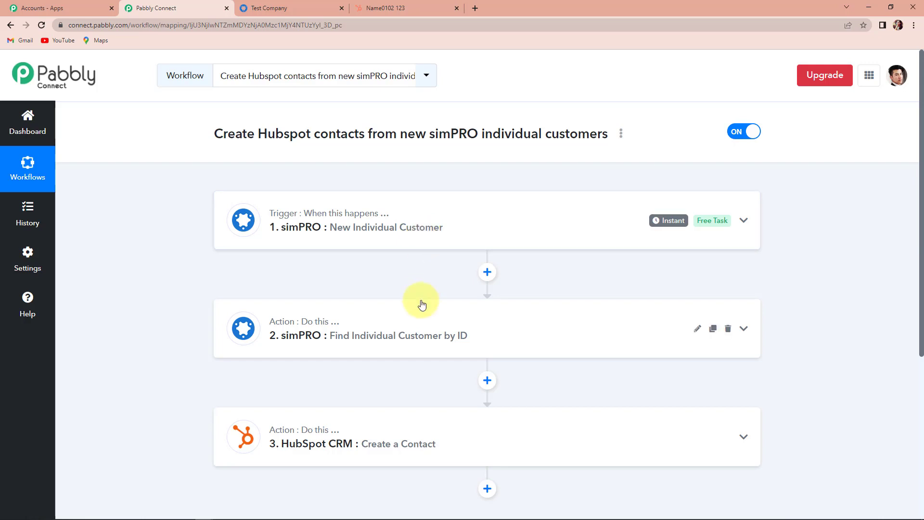
scroll(419, 305, down, 1)
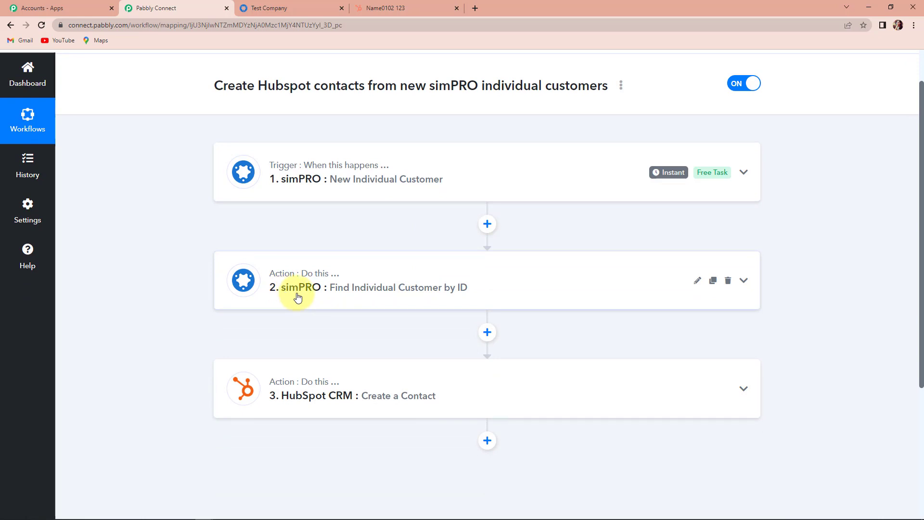
scroll(309, 311, down, 2)
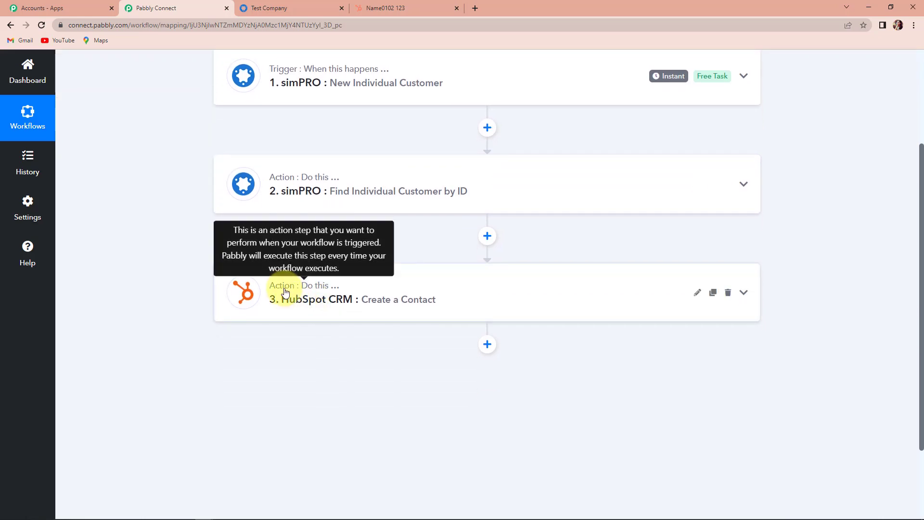